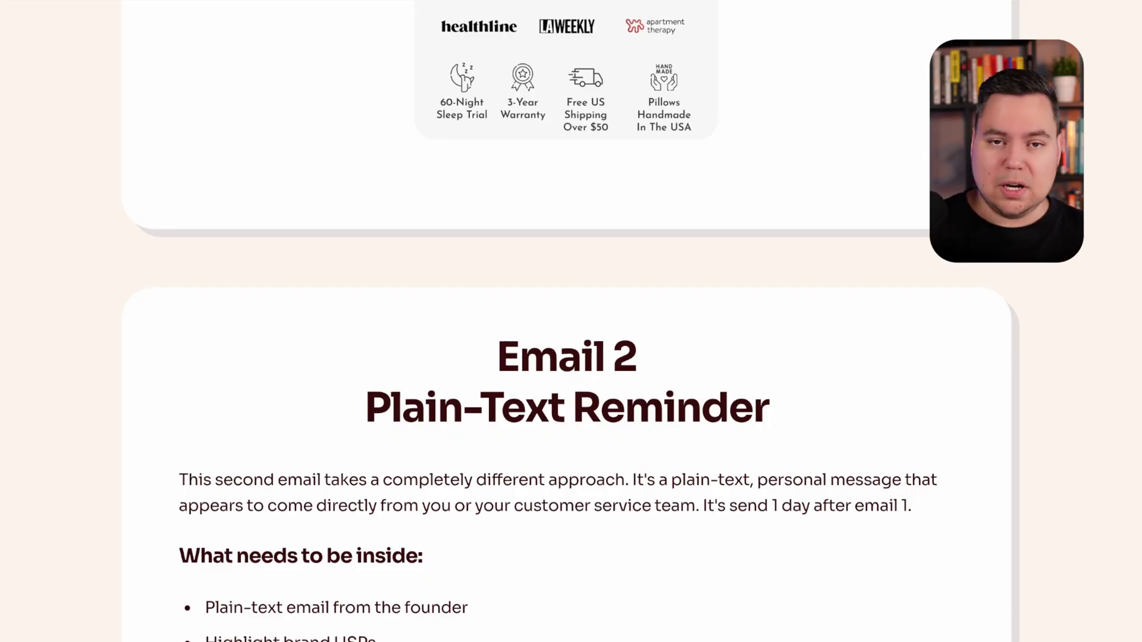
- Review the Email 2 plain-text reminder guidance and the wording of its email example
{"action": "scroll", "coordinate": [567, 322], "scroll_direction": "down", "scroll_amount": 2}
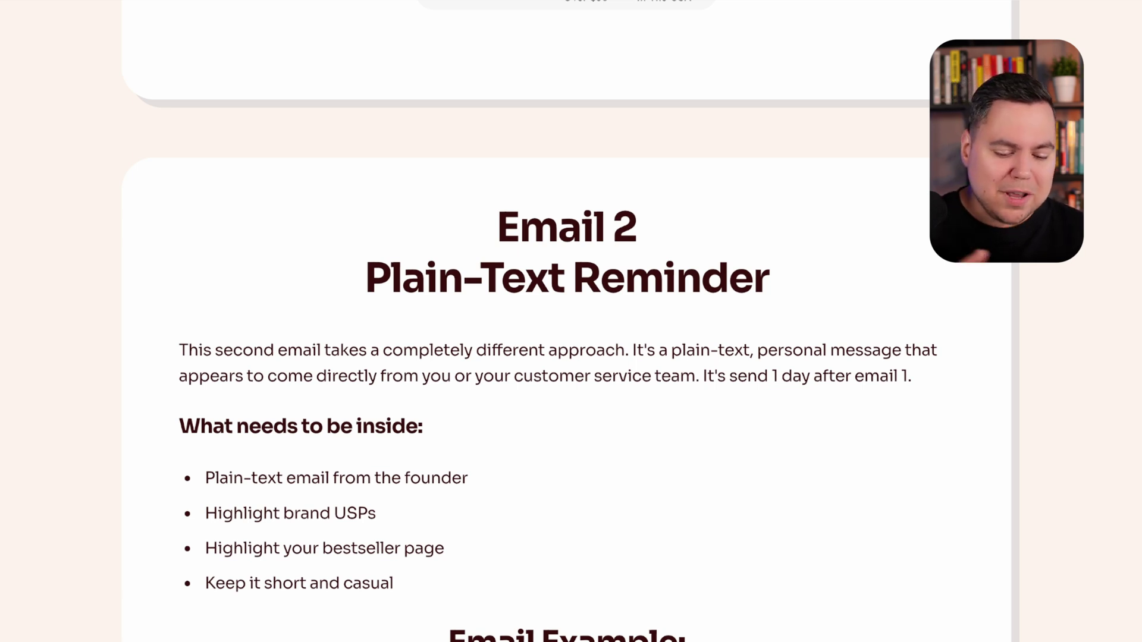
{"action": "scroll", "coordinate": [566, 322], "scroll_direction": "down", "scroll_amount": 5}
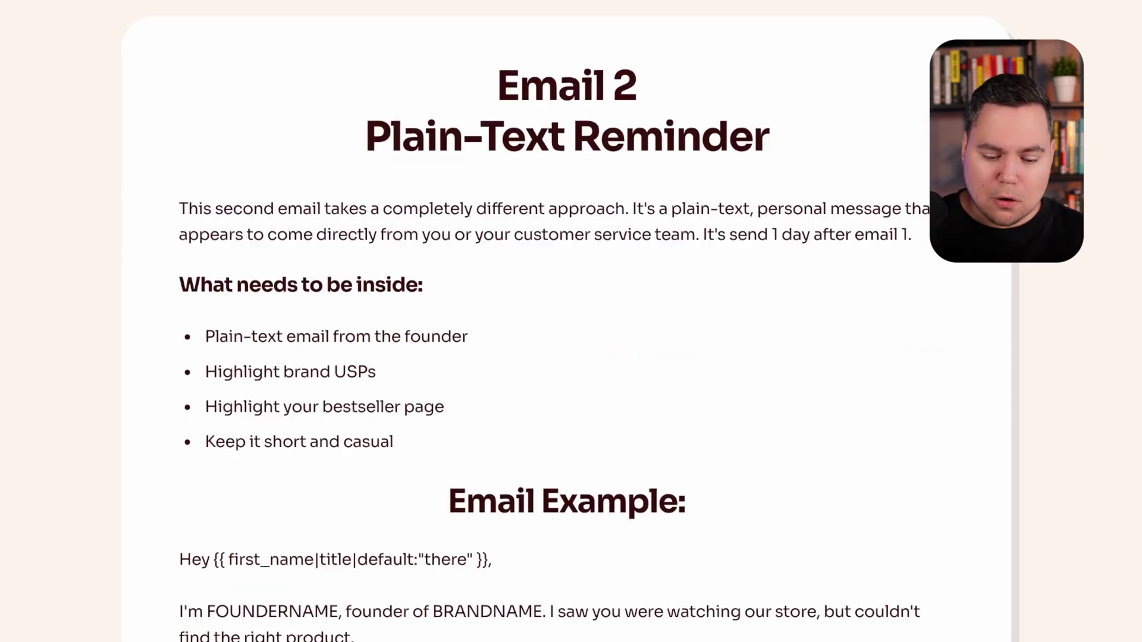
{"action": "scroll", "coordinate": [565, 321], "scroll_direction": "down", "scroll_amount": 4}
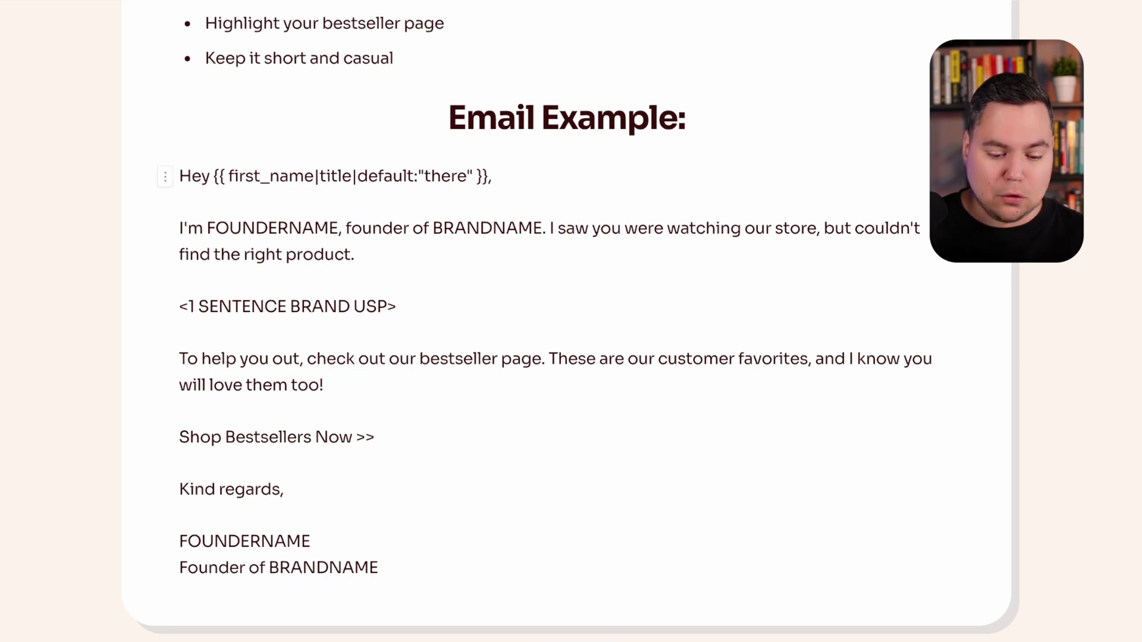
{"action": "left_click_drag", "start_coordinate": [374, 437], "coordinate": [179, 437]}
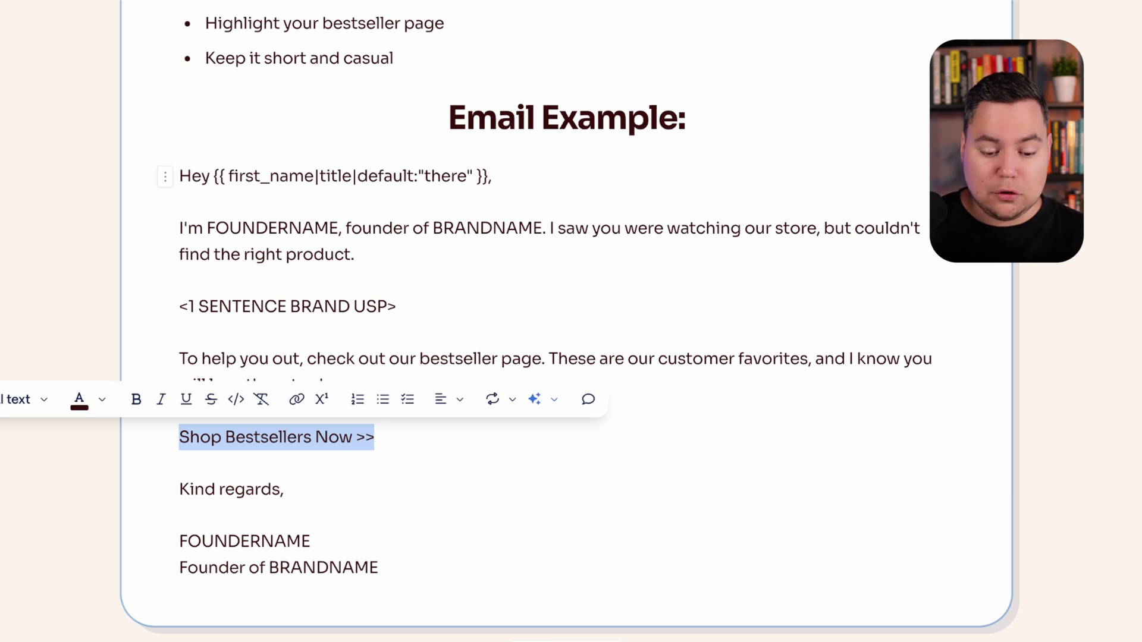
{"action": "left_click", "coordinate": [179, 463]}
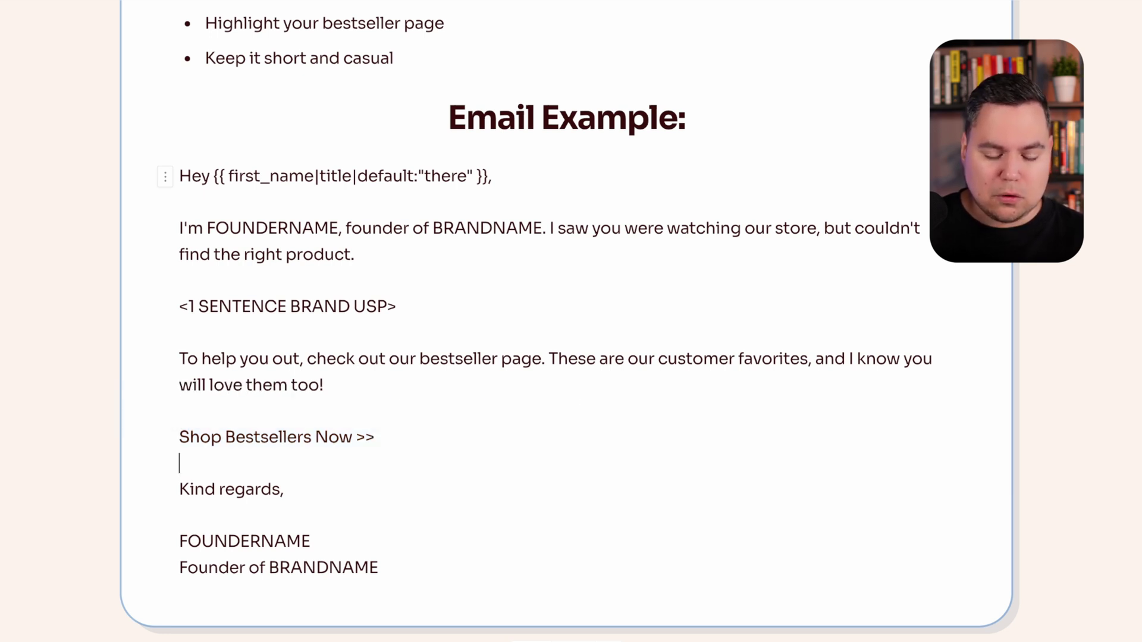
{"action": "left_click_drag", "start_coordinate": [379, 567], "coordinate": [178, 176]}
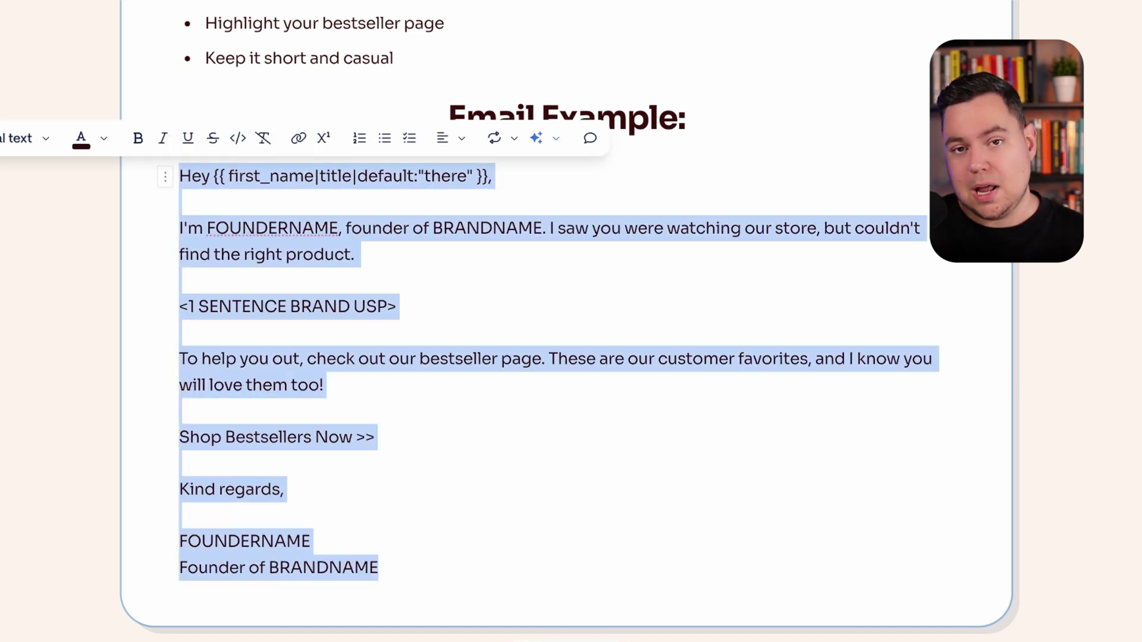
{"action": "left_click", "coordinate": [179, 464]}
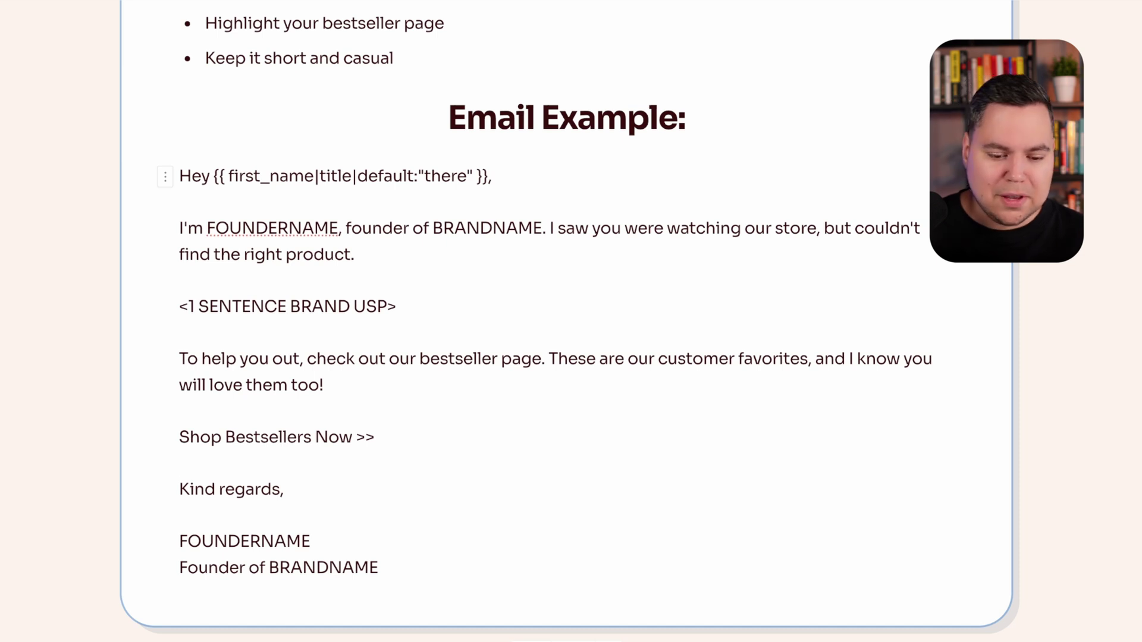
{"action": "left_click_drag", "start_coordinate": [378, 567], "coordinate": [179, 176]}
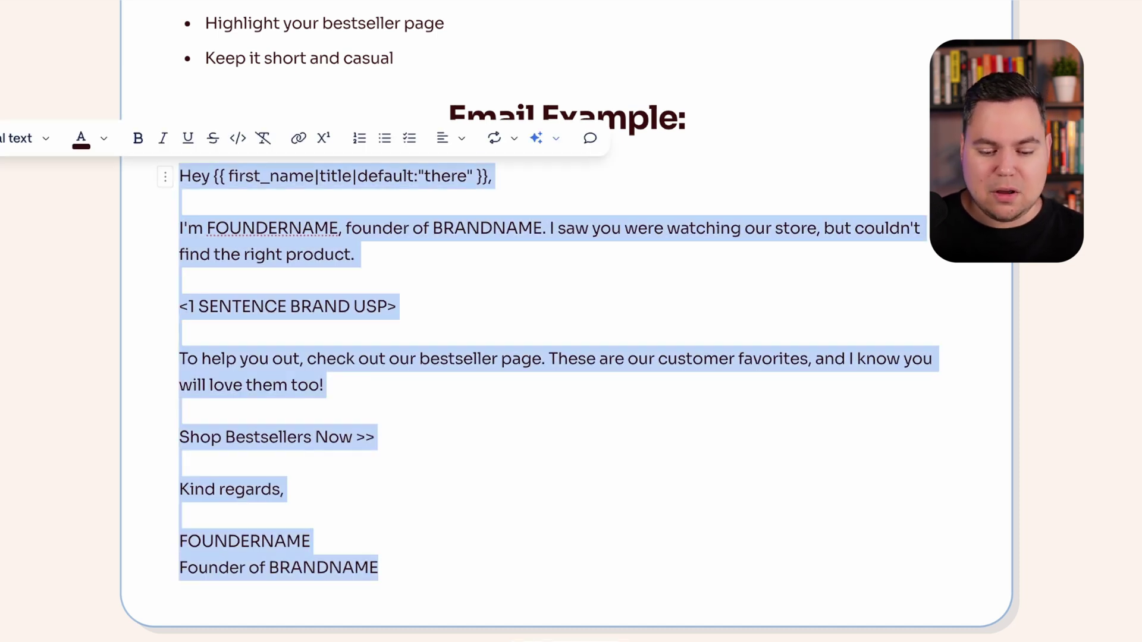
{"action": "left_click", "coordinate": [627, 358]}
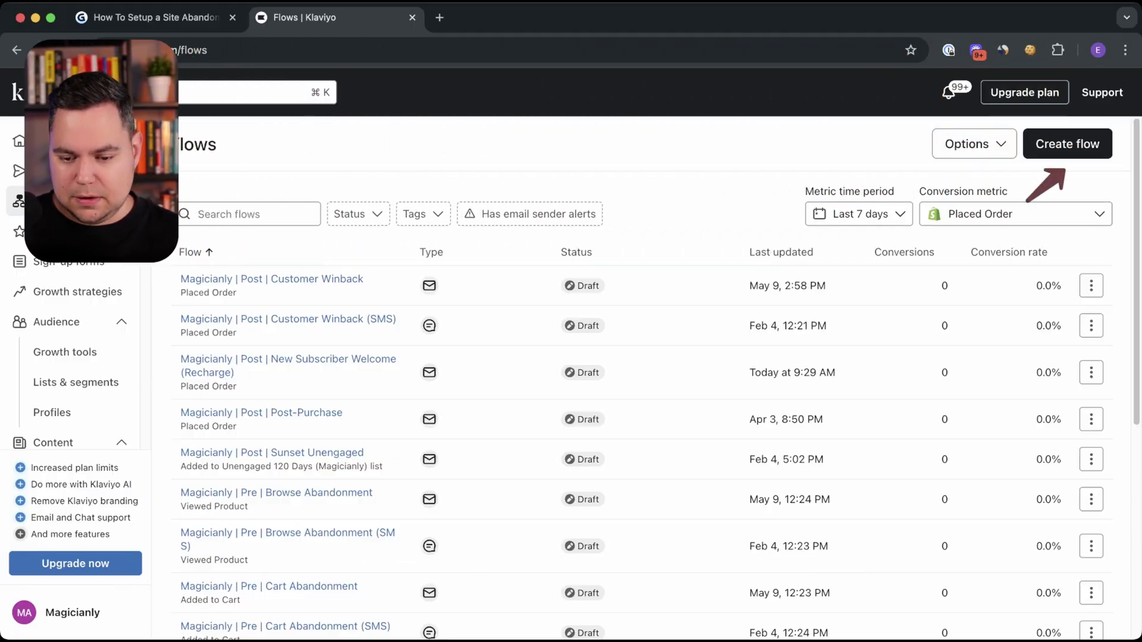
- Switch to Klaviyo and create a flow from scratch named "Site Abandonment Demo"
{"action": "left_click", "coordinate": [1067, 143]}
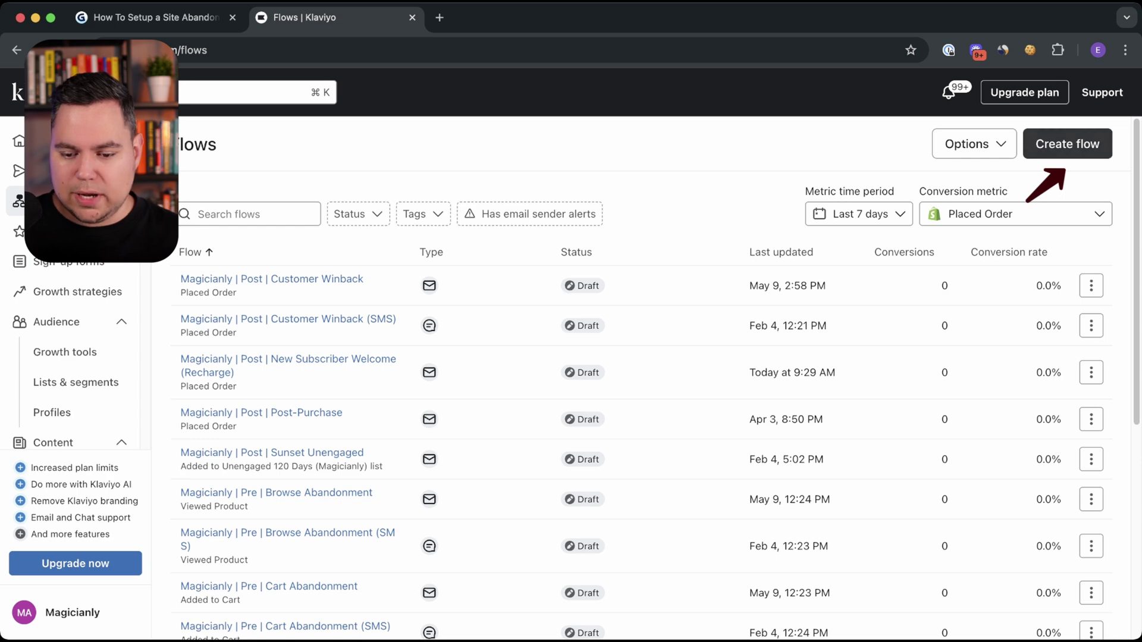
{"action": "left_click", "coordinate": [1069, 152]}
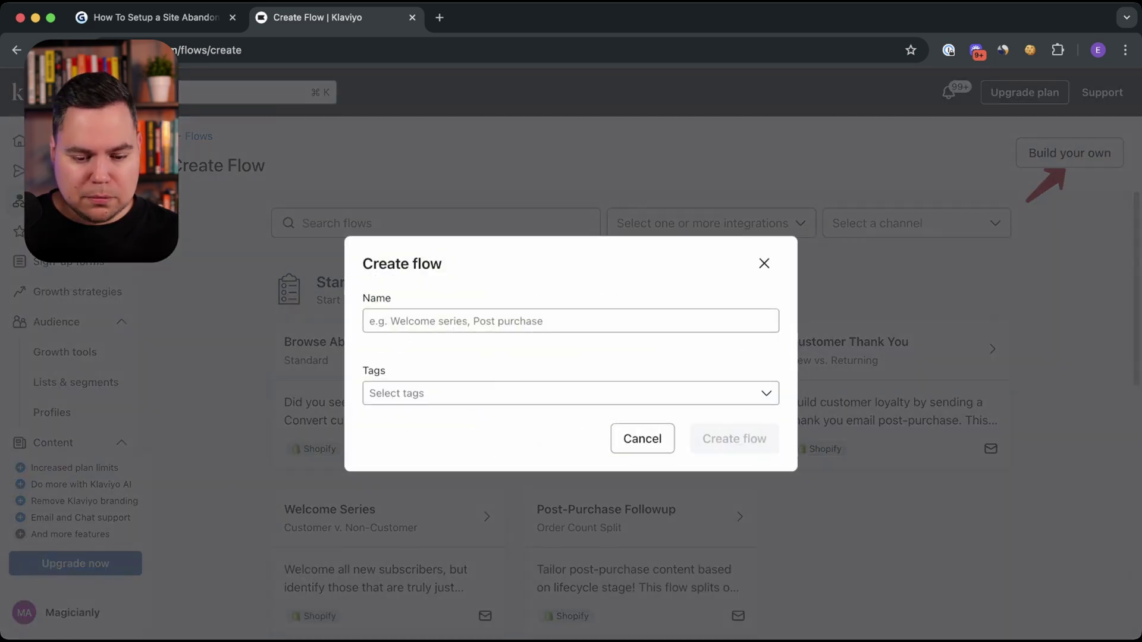
{"action": "type", "text": "S"}
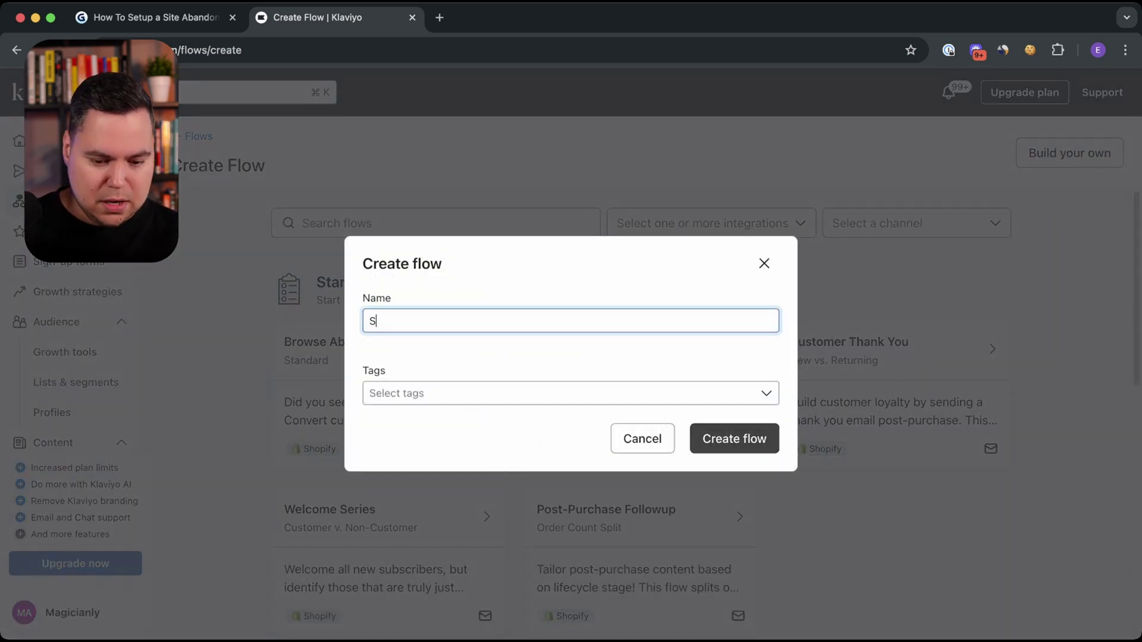
{"action": "type", "text": "ite Abandonment Demo"}
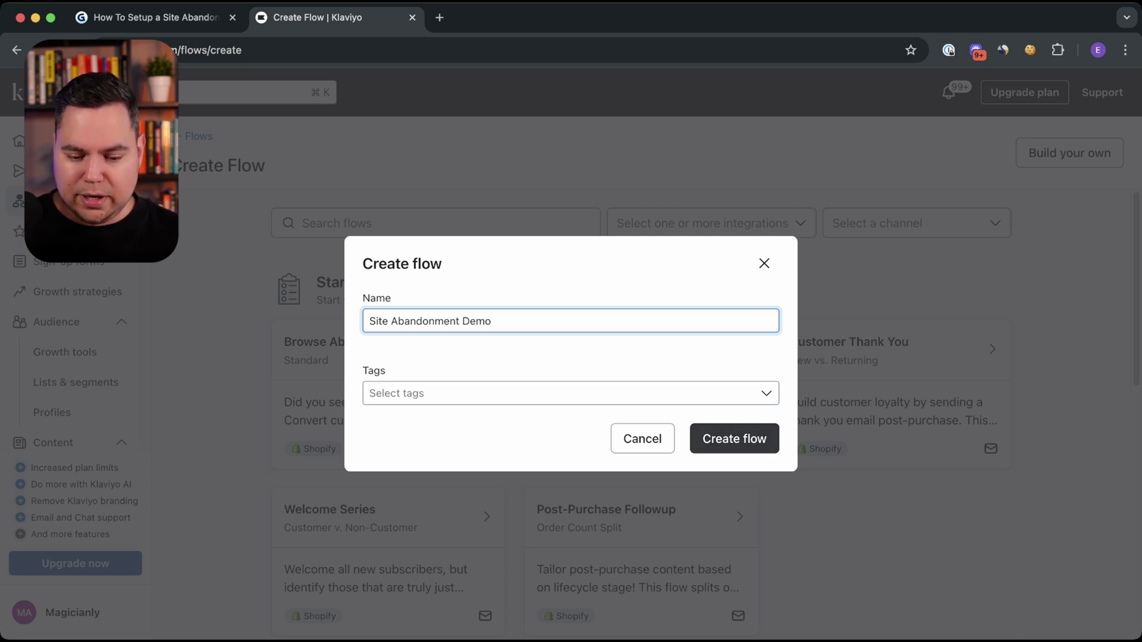
{"action": "left_click", "coordinate": [698, 438]}
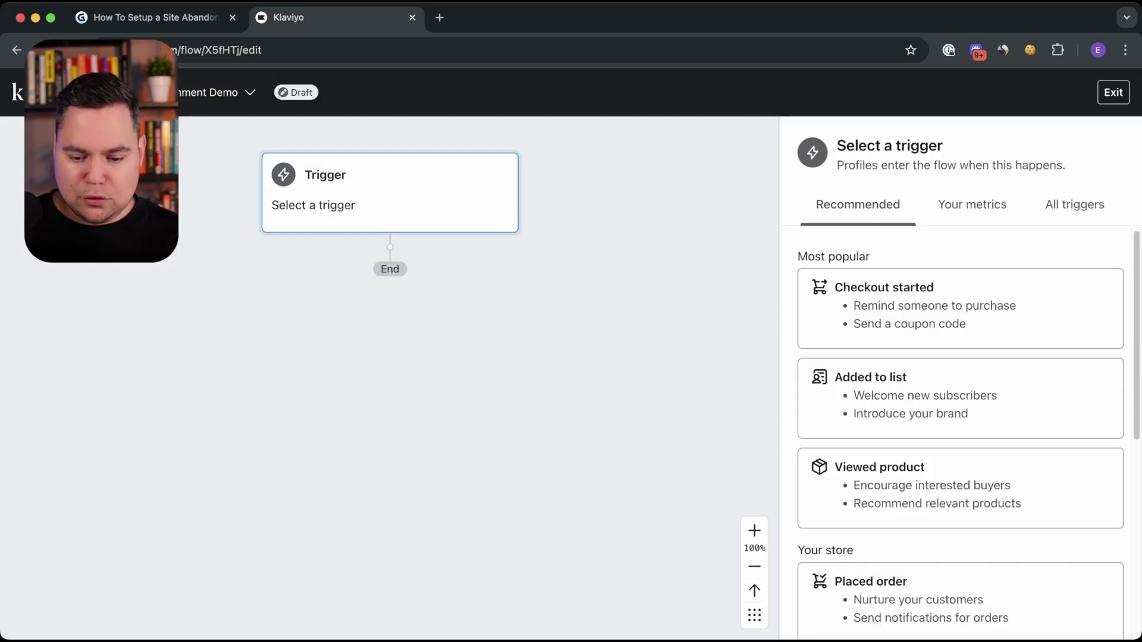
- Set the flow's trigger to the Active on Site metric
{"action": "scroll", "coordinate": [960, 434], "scroll_direction": "down", "scroll_amount": 6}
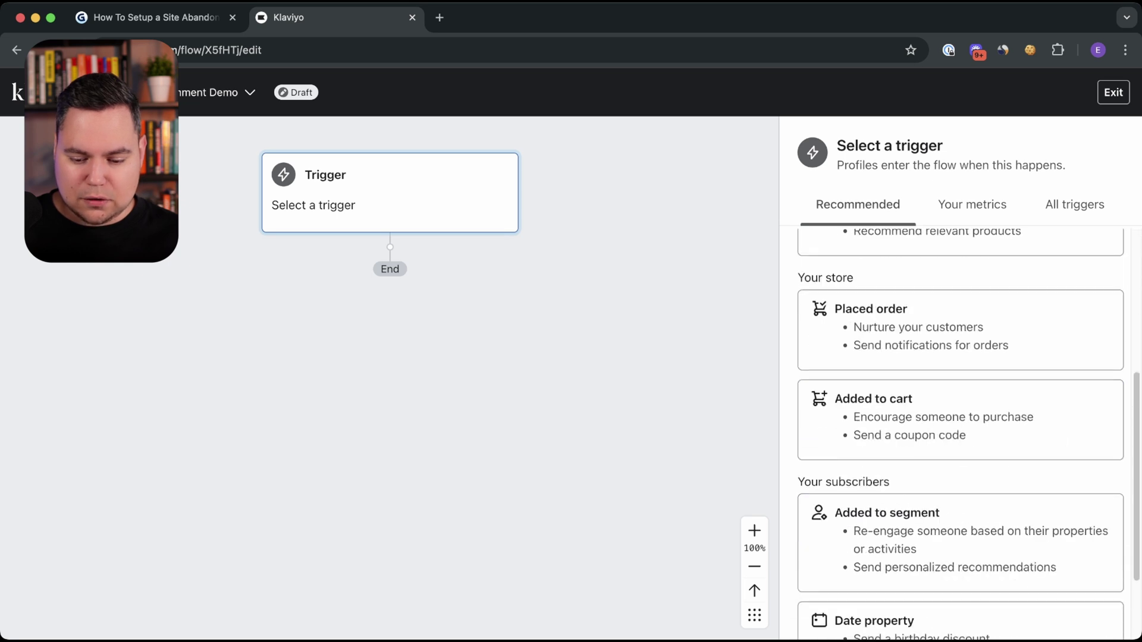
{"action": "left_click", "coordinate": [1074, 204]}
{"action": "scroll", "coordinate": [960, 387], "scroll_direction": "up", "scroll_amount": 2}
{"action": "scroll", "coordinate": [960, 387], "scroll_direction": "down", "scroll_amount": 2}
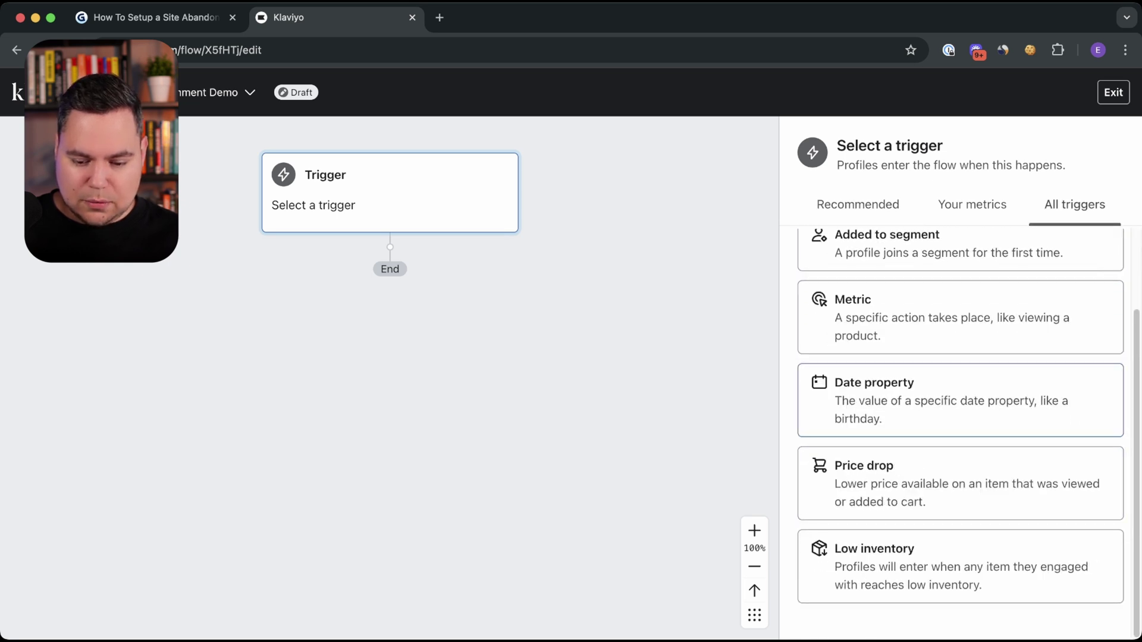
{"action": "left_click", "coordinate": [951, 309]}
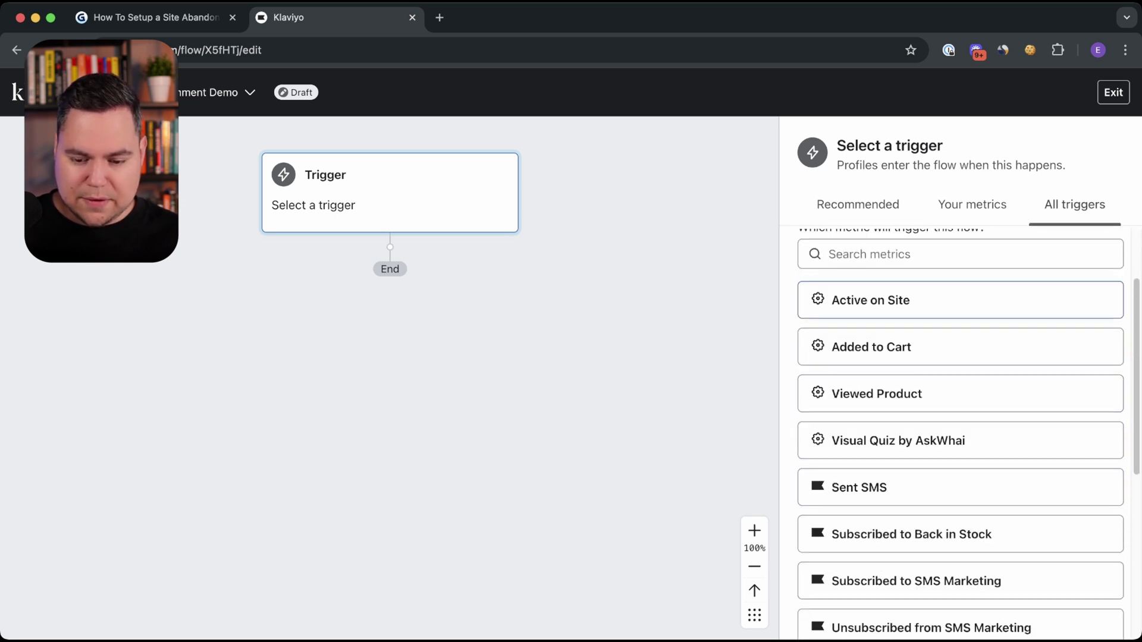
{"action": "left_click", "coordinate": [951, 301]}
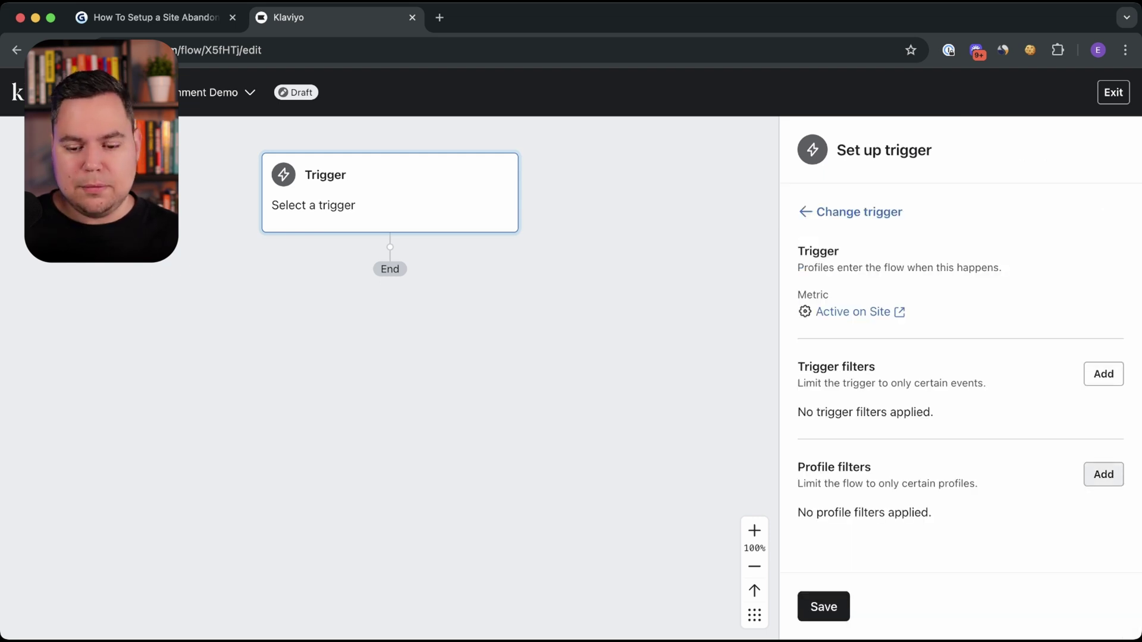
- Add a profile filter requiring that the person has Placed Order zero times since starting this flow
{"action": "left_click", "coordinate": [1103, 473]}
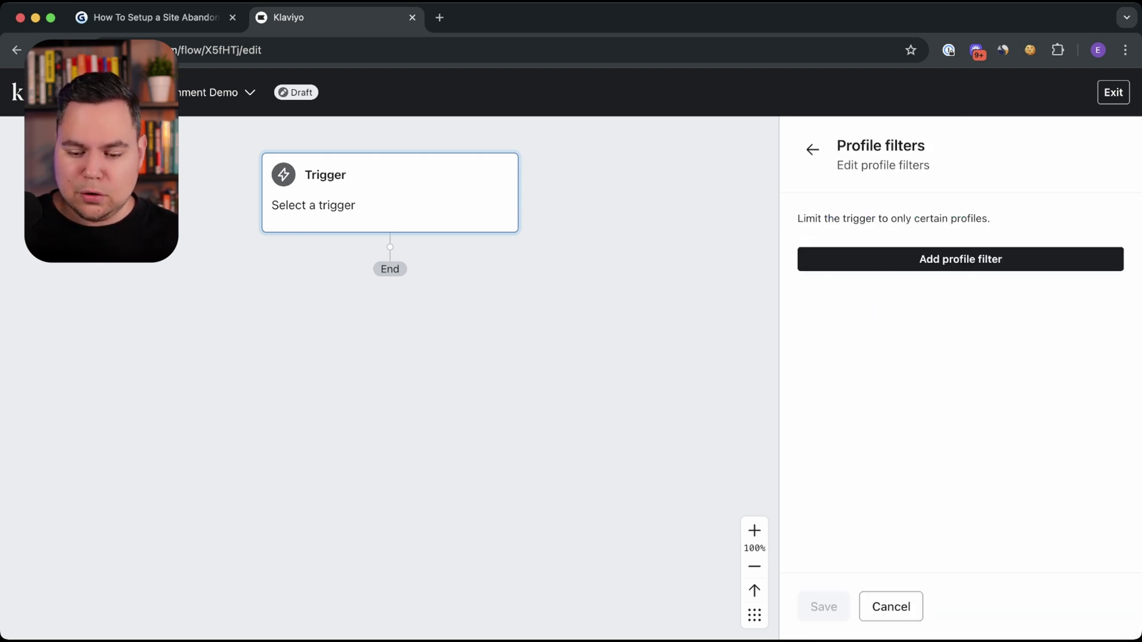
{"action": "left_click", "coordinate": [959, 259]}
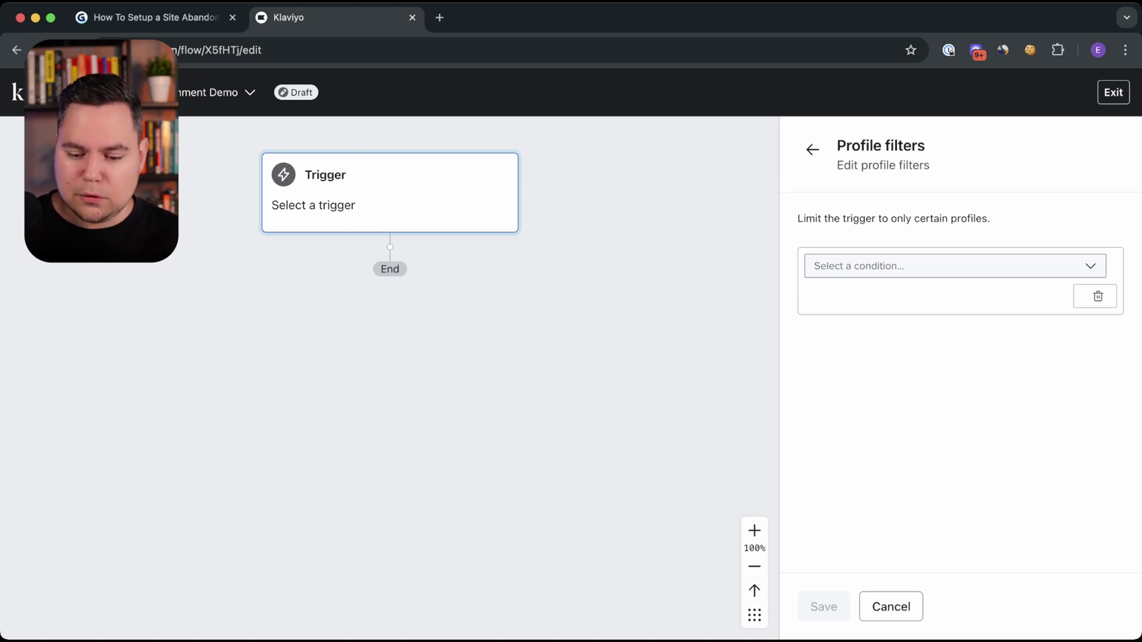
{"action": "left_click", "coordinate": [955, 266]}
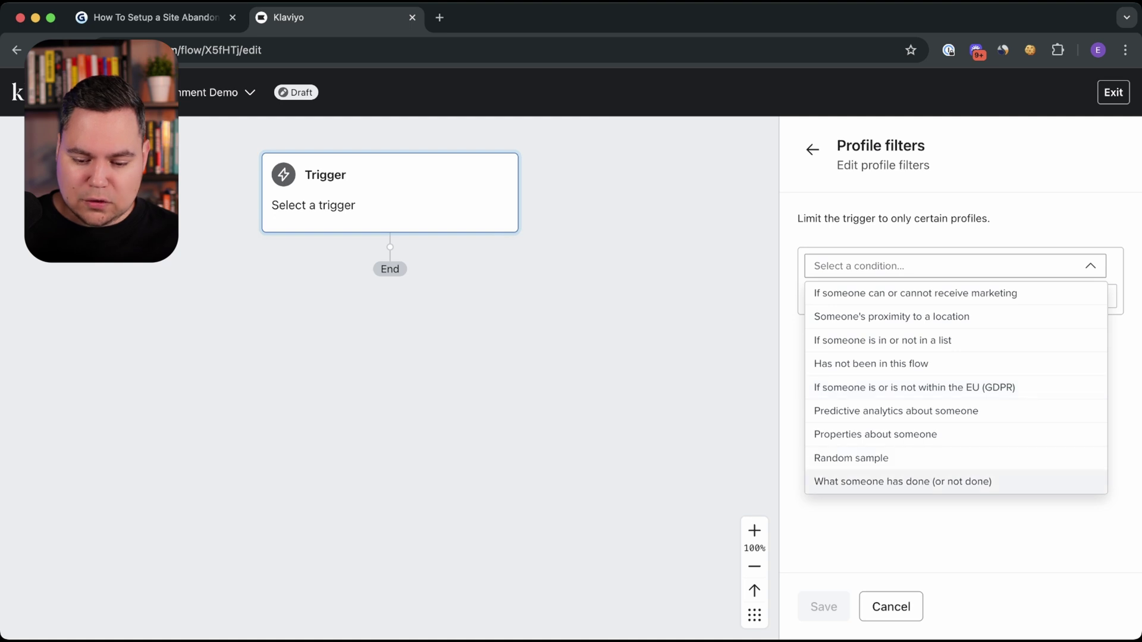
{"action": "left_click", "coordinate": [902, 481]}
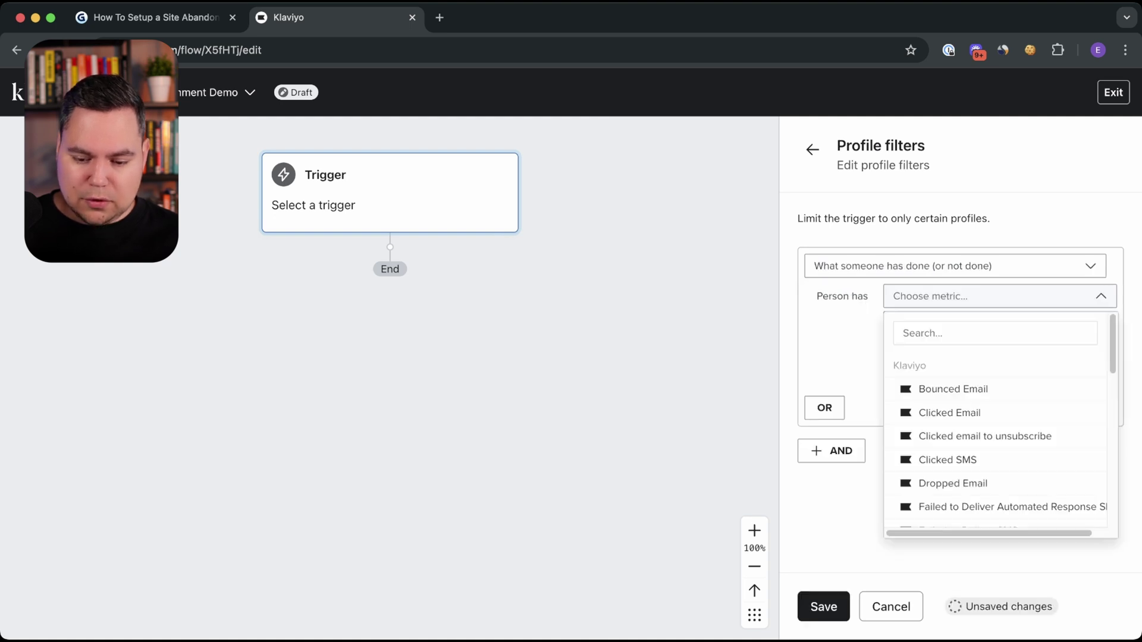
{"action": "type", "text": "plac"}
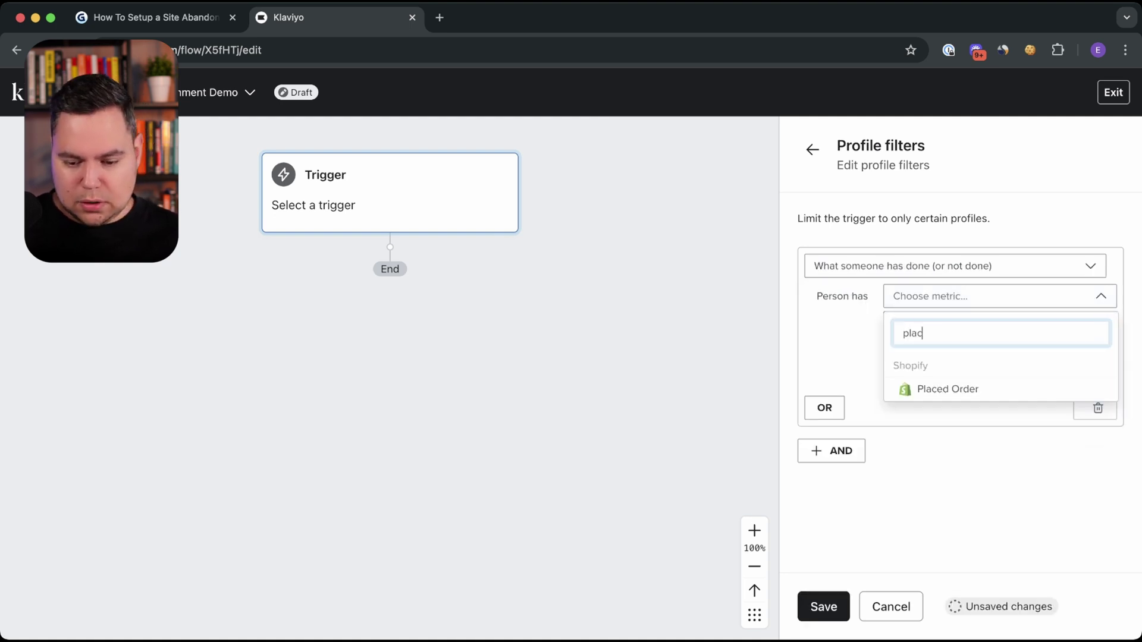
{"action": "key", "text": "Return"}
{"action": "key", "text": "Down"}
{"action": "key", "text": "Return"}
{"action": "left_click", "coordinate": [999, 350]}
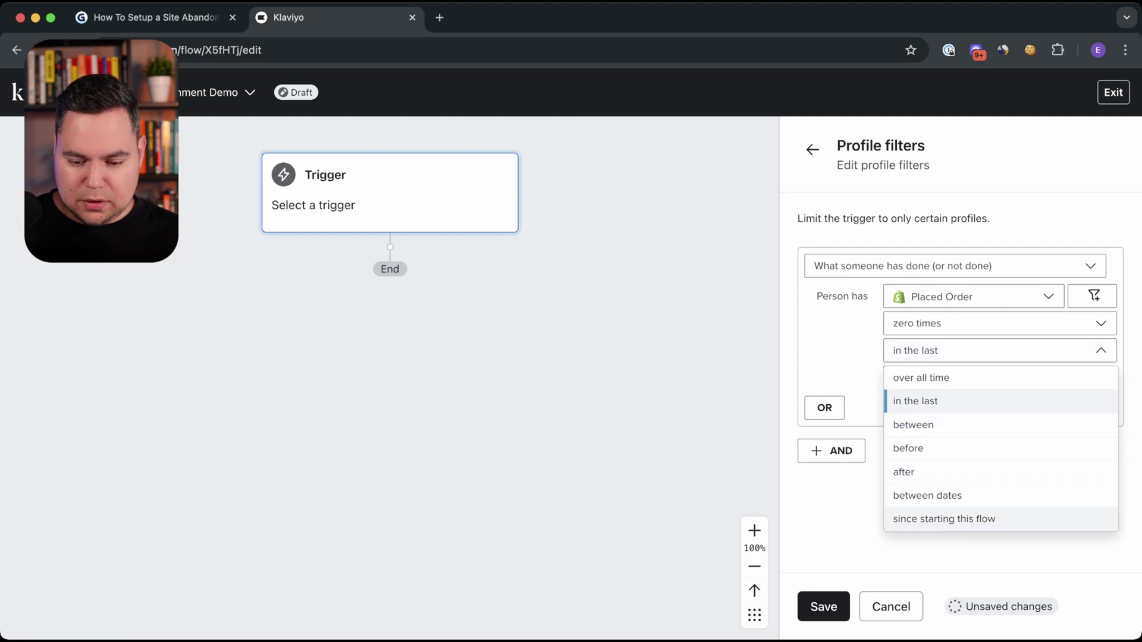
{"action": "left_click", "coordinate": [999, 519]}
- Add an AND profile filter condition requiring Checkout Started zero times since starting this flow
{"action": "left_click", "coordinate": [830, 423]}
{"action": "type", "text": "chec"}
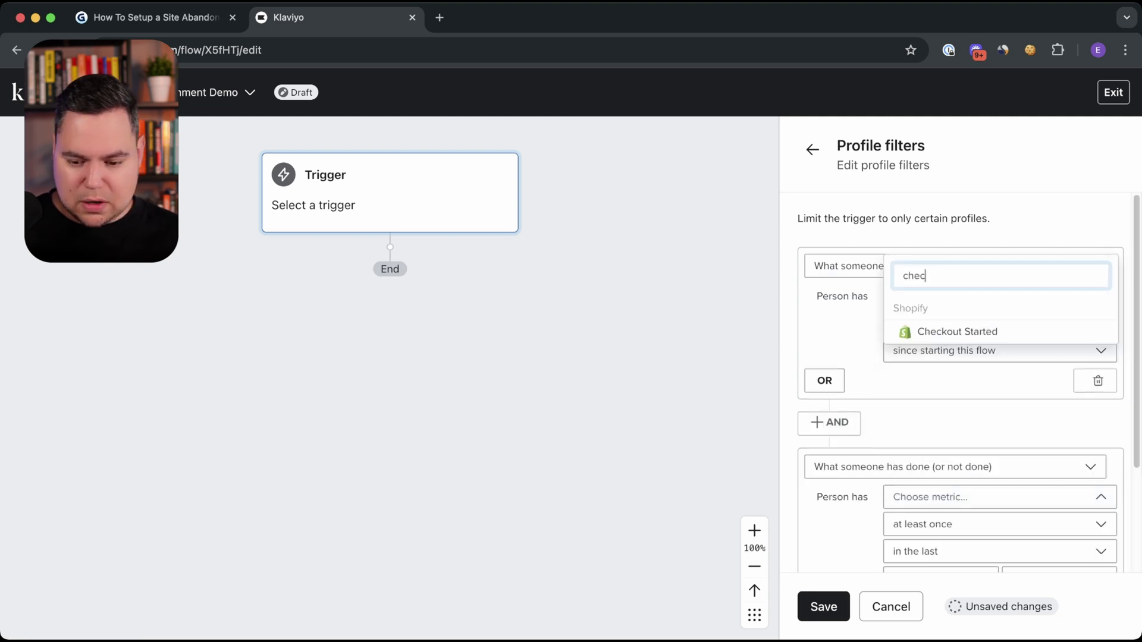
{"action": "key", "text": "Return"}
{"action": "key", "text": "Down"}
{"action": "key", "text": "Return"}
{"action": "key", "text": "Tab"}
{"action": "key", "text": "Down"}
{"action": "key", "text": "Down"}
{"action": "key", "text": "Down"}
{"action": "key", "text": "Down"}
{"action": "key", "text": "Down"}
{"action": "key", "text": "Down"}
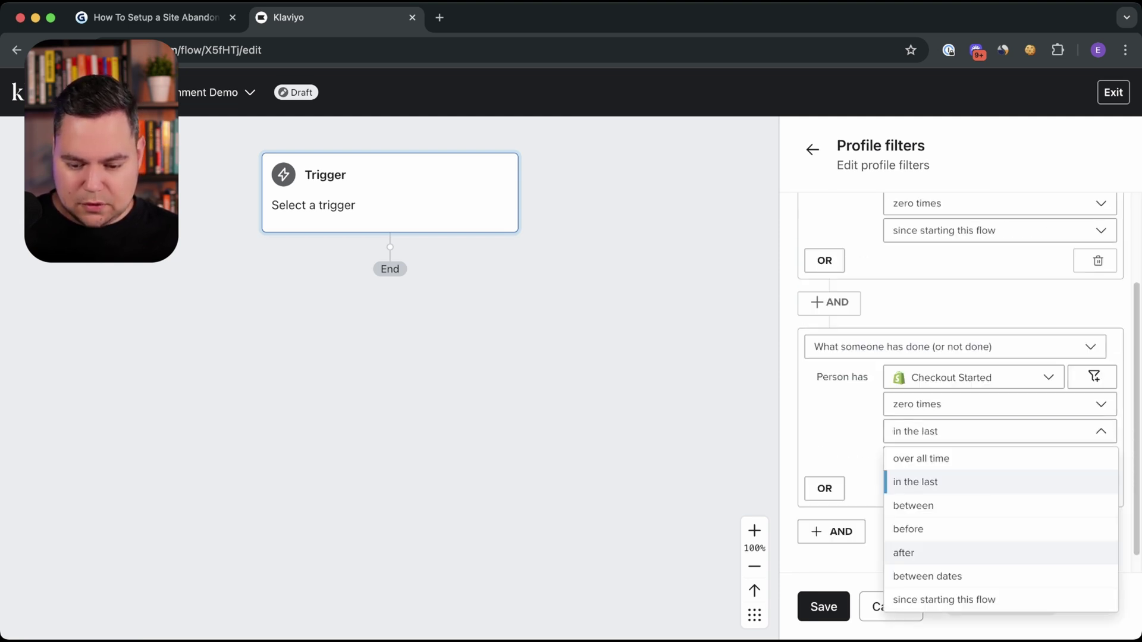
{"action": "key", "text": "Return"}
- Add an AND profile filter condition requiring Added to Cart zero times since starting this flow
{"action": "key", "text": "Tab"}
{"action": "key", "text": "Return"}
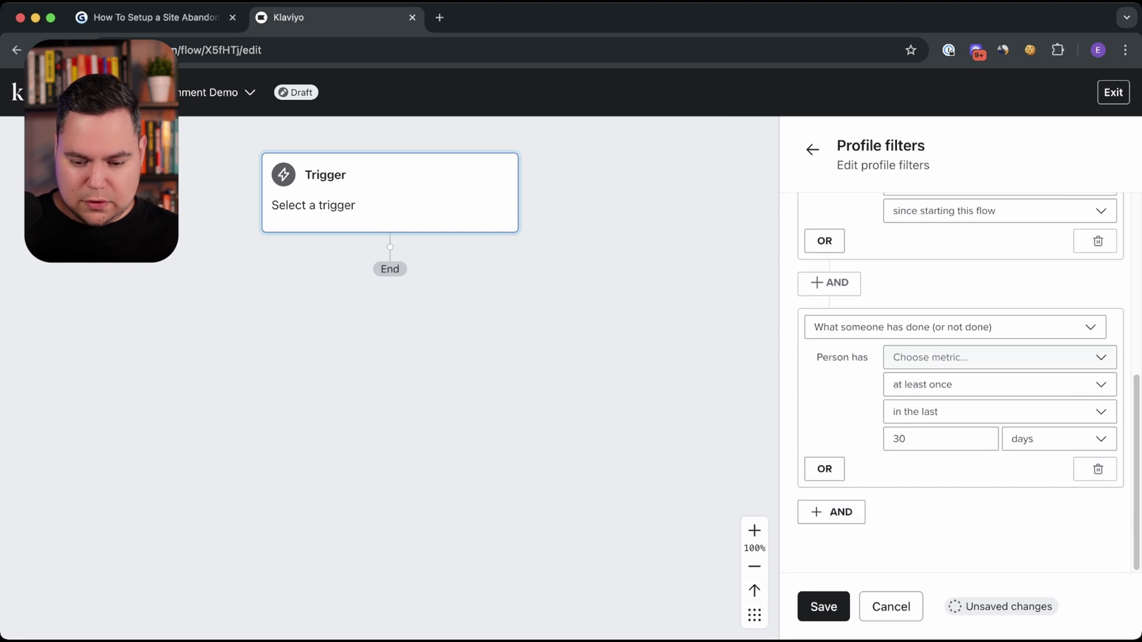
{"action": "type", "text": "add"}
{"action": "key", "text": "Return"}
{"action": "key", "text": "Tab"}
{"action": "key", "text": "Down"}
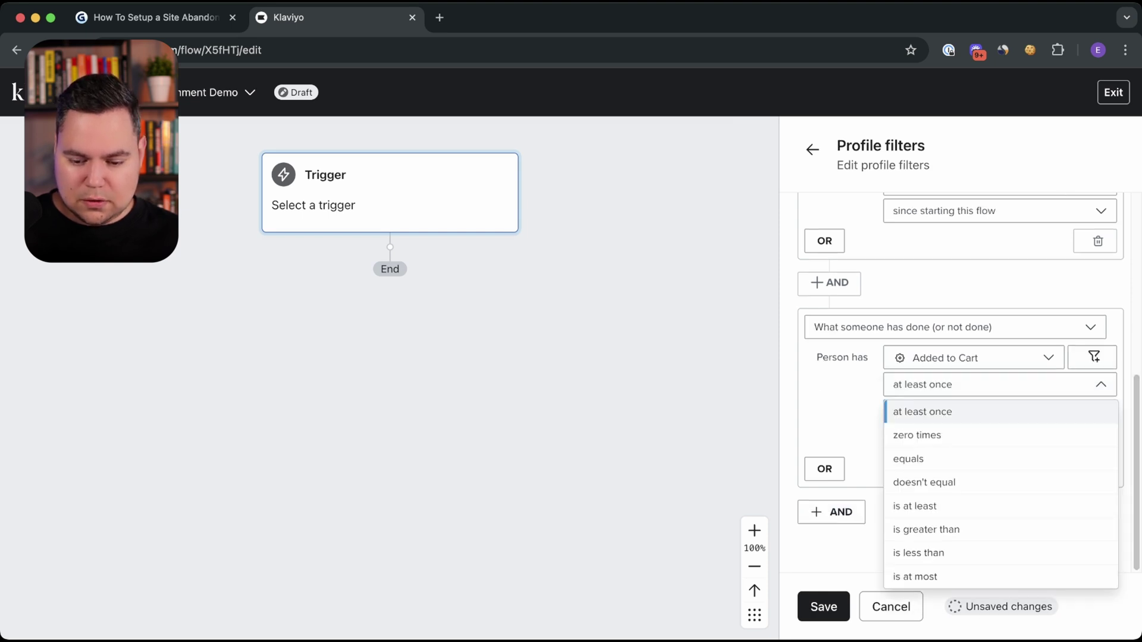
{"action": "key", "text": "Down"}
{"action": "key", "text": "Return"}
{"action": "key", "text": "Tab"}
{"action": "key", "text": "Down"}
{"action": "key", "text": "Down"}
{"action": "key", "text": "Down"}
{"action": "key", "text": "Down"}
{"action": "key", "text": "Down"}
{"action": "key", "text": "Down"}
{"action": "key", "text": "Return"}
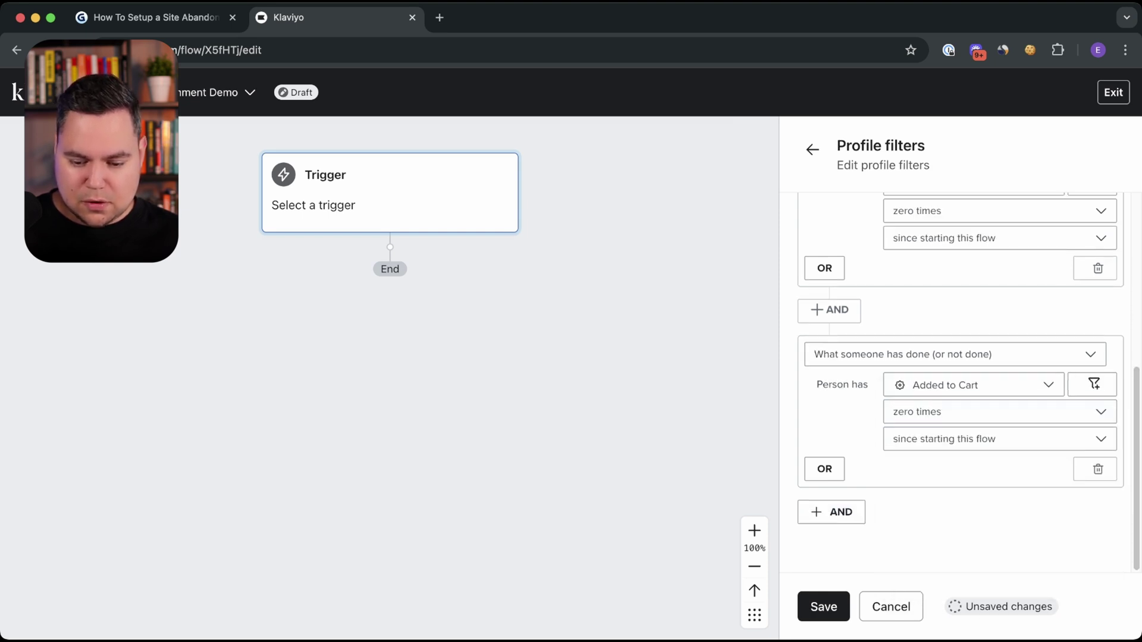
- Add an AND profile filter condition requiring Viewed Product zero times since starting this flow
{"action": "key", "text": "Tab"}
{"action": "key", "text": "Return"}
{"action": "key", "text": "Down"}
{"action": "key", "text": "Down"}
{"action": "key", "text": "Down"}
{"action": "key", "text": "Down"}
{"action": "key", "text": "Down"}
{"action": "key", "text": "Down"}
{"action": "key", "text": "Down"}
{"action": "key", "text": "Down"}
{"action": "key", "text": "Down"}
{"action": "key", "text": "Down"}
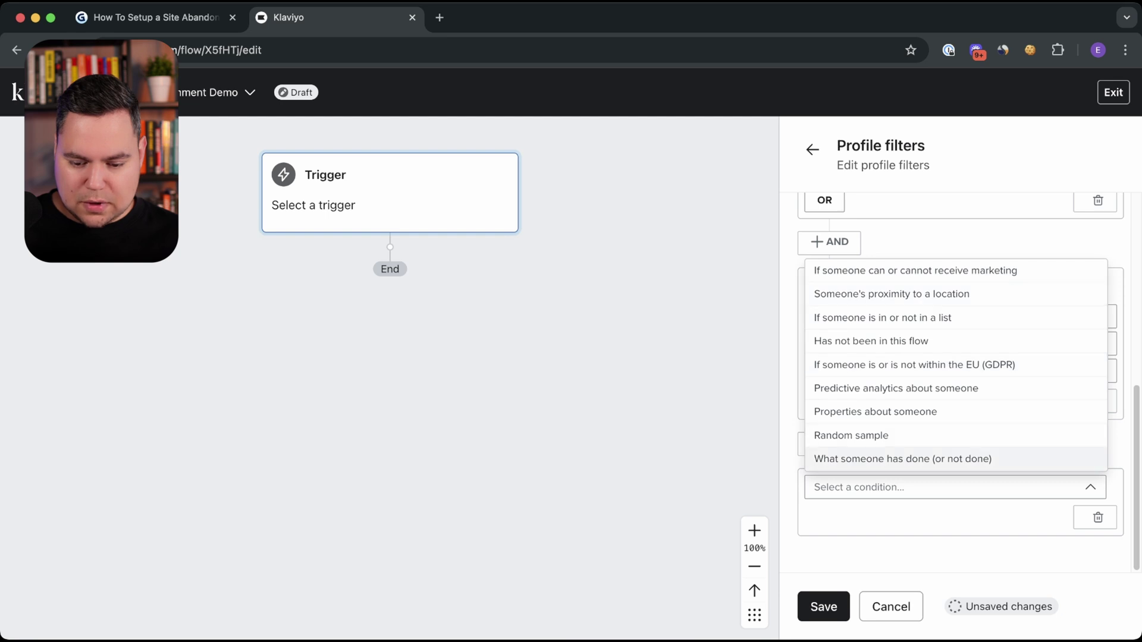
{"action": "key", "text": "Return"}
{"action": "key", "text": "Tab"}
{"action": "key", "text": "Down"}
{"action": "key", "text": "Down"}
{"action": "type", "text": "view"}
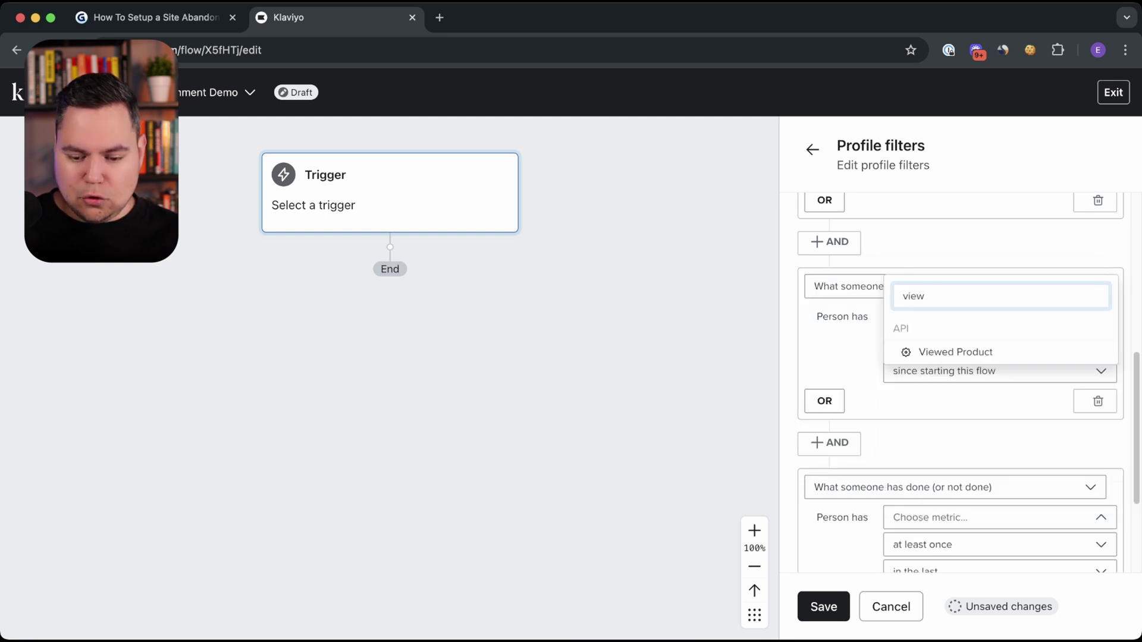
{"action": "key", "text": "Return"}
{"action": "key", "text": "Tab"}
{"action": "key", "text": "Down"}
{"action": "key", "text": "Down"}
{"action": "key", "text": "Return"}
{"action": "key", "text": "Tab"}
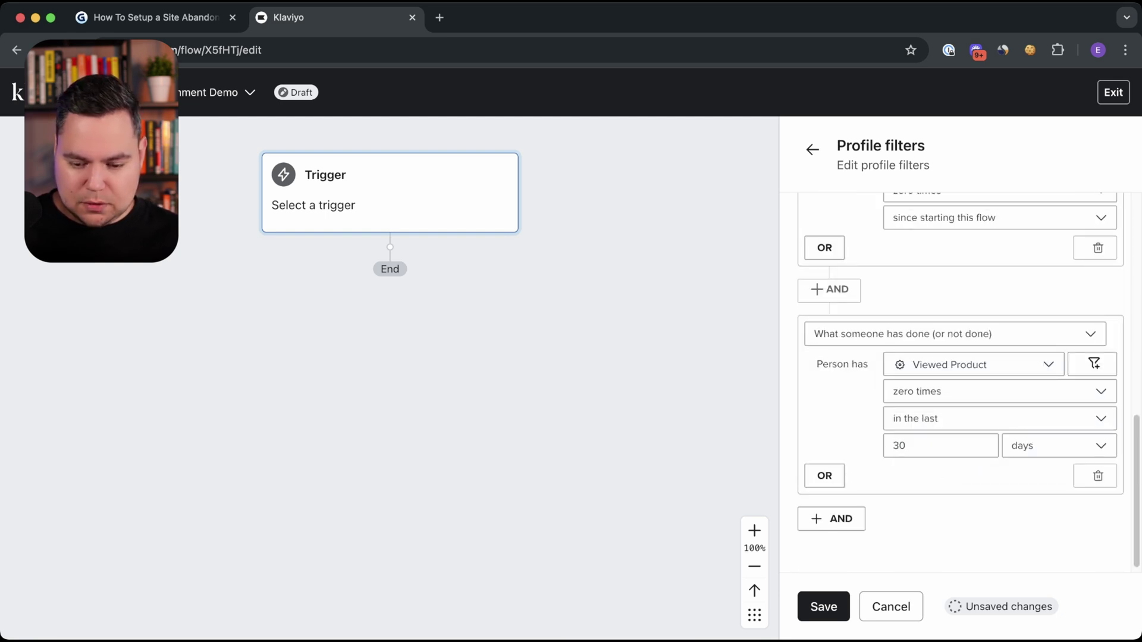
{"action": "key", "text": "Down"}
{"action": "key", "text": "Down"}
{"action": "key", "text": "Down"}
{"action": "key", "text": "Down"}
{"action": "key", "text": "Down"}
{"action": "key", "text": "Down"}
{"action": "key", "text": "Return"}
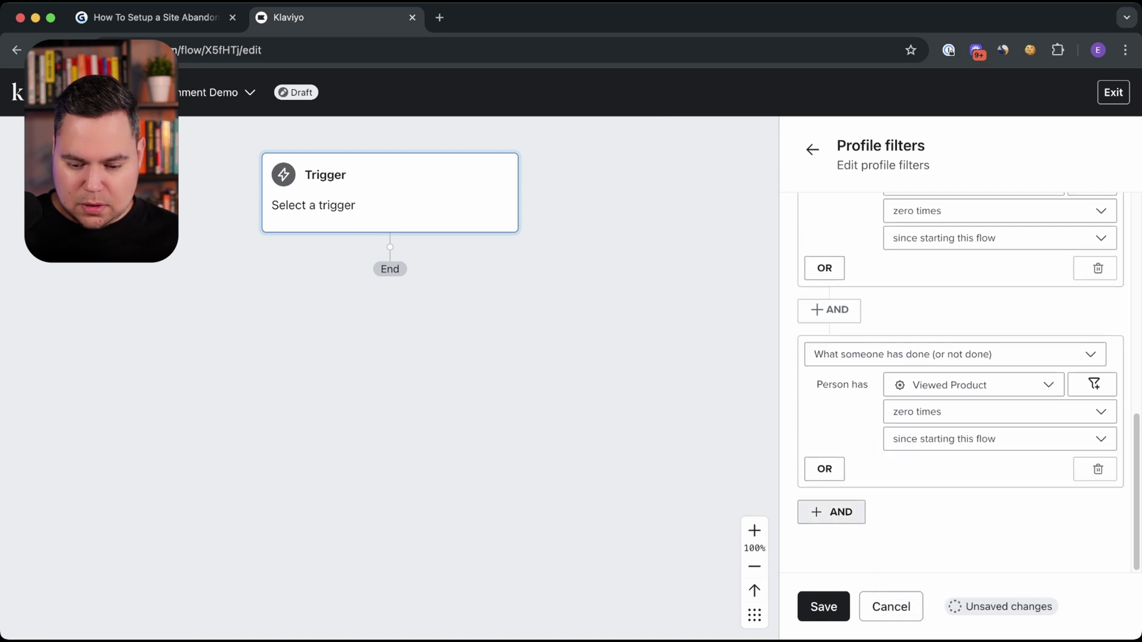
- Add an AND condition "Has not been in this flow" with the time range "in the last" 30 days
{"action": "left_click", "coordinate": [831, 512]}
{"action": "left_click", "coordinate": [904, 555]}
{"action": "left_click", "coordinate": [904, 408]}
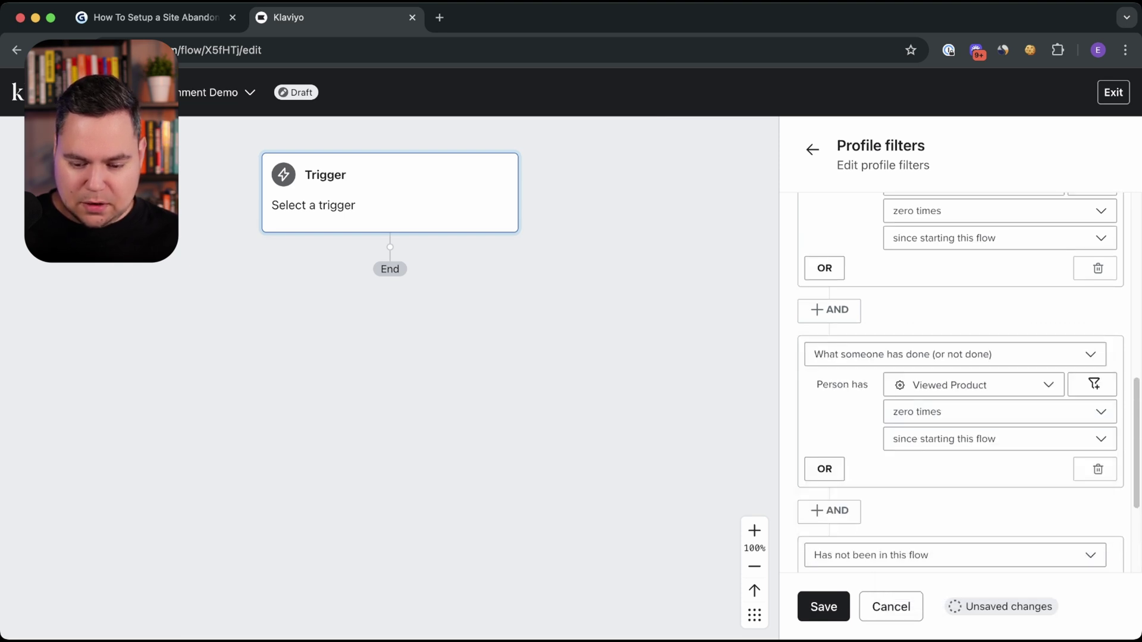
{"action": "key", "text": "Tab"}
{"action": "key", "text": "Down"}
{"action": "key", "text": "Down"}
{"action": "key", "text": "Return"}
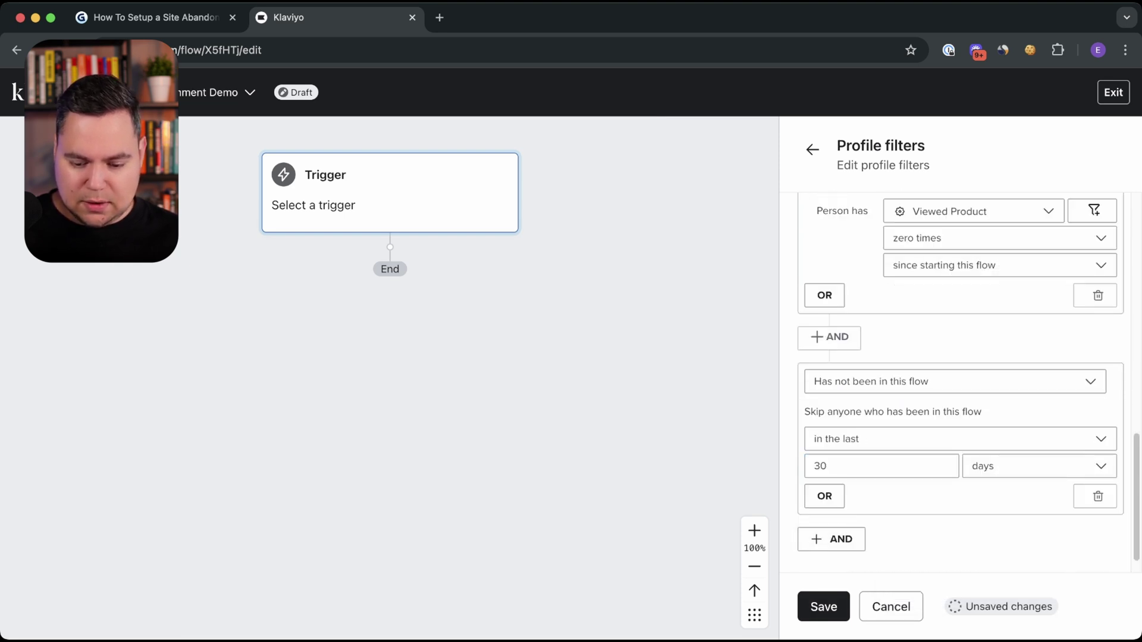
- Save the profile filters, then save and confirm the Active on Site trigger setup
{"action": "left_click", "coordinate": [823, 607]}
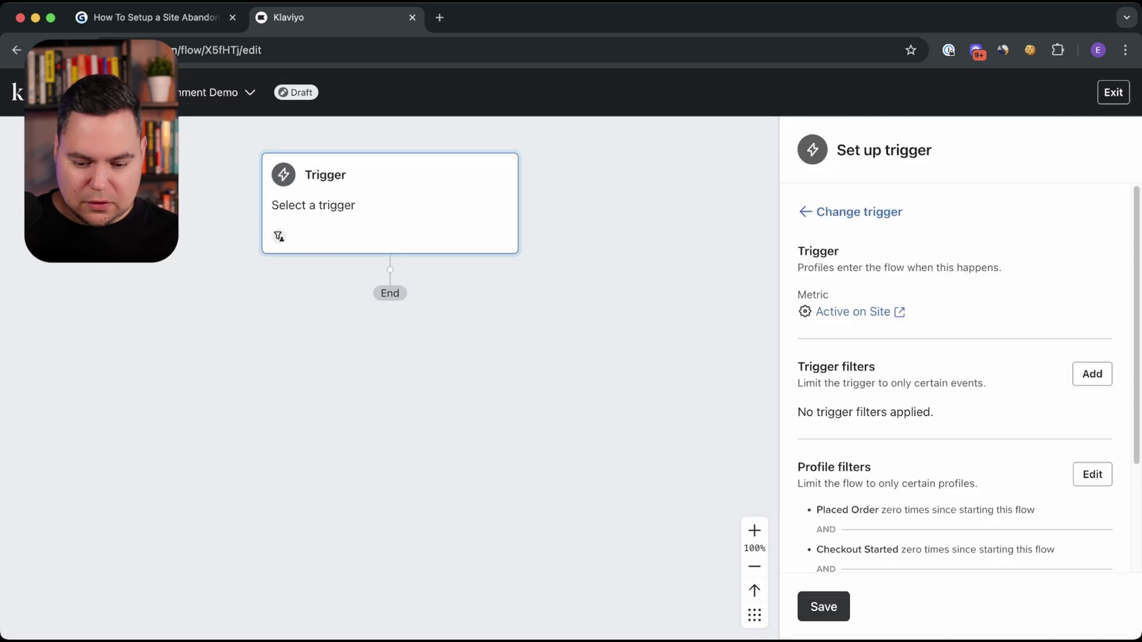
{"action": "left_click", "coordinate": [824, 606]}
{"action": "left_click", "coordinate": [706, 451]}
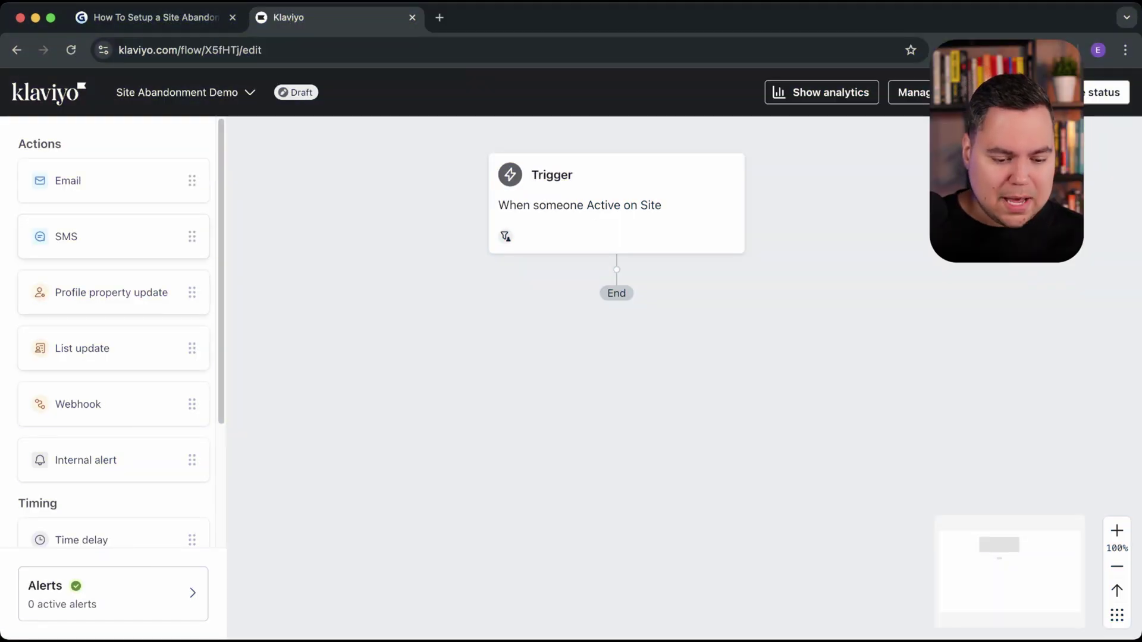
- Add a time delay of 4 hours directly after the trigger and save it
{"action": "scroll", "coordinate": [113, 333], "scroll_direction": "down", "scroll_amount": 2}
{"action": "left_click_drag", "start_coordinate": [112, 462], "coordinate": [616, 269]}
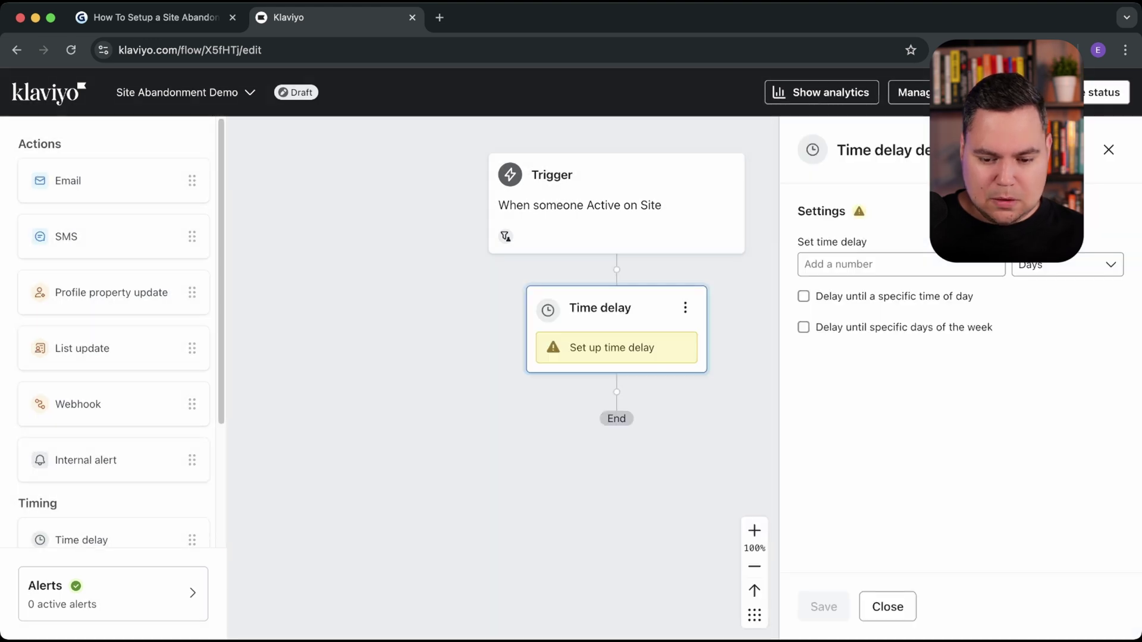
{"action": "left_click", "coordinate": [900, 265]}
{"action": "type", "text": "4"}
{"action": "left_click", "coordinate": [1067, 266]}
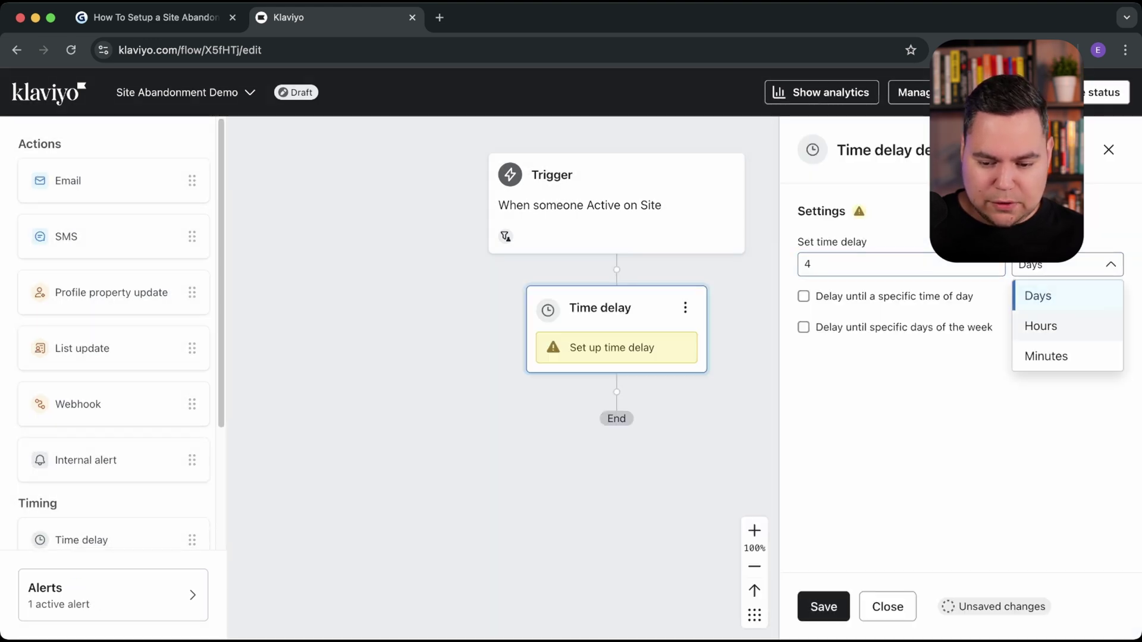
{"action": "left_click", "coordinate": [1039, 326]}
{"action": "left_click", "coordinate": [823, 605]}
- Add an email after the 4-hour delay, turn off skipping recently emailed profiles, enable UTM tracking, and save
{"action": "left_click_drag", "start_coordinate": [113, 180], "coordinate": [616, 360]}
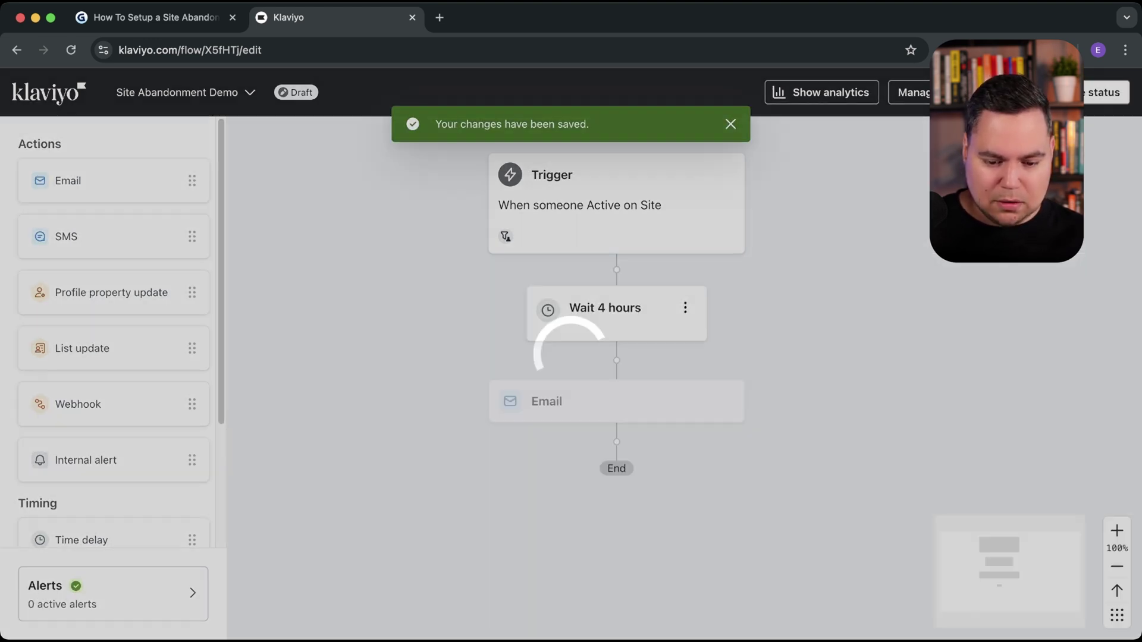
{"action": "scroll", "coordinate": [854, 280], "scroll_direction": "down", "scroll_amount": 4}
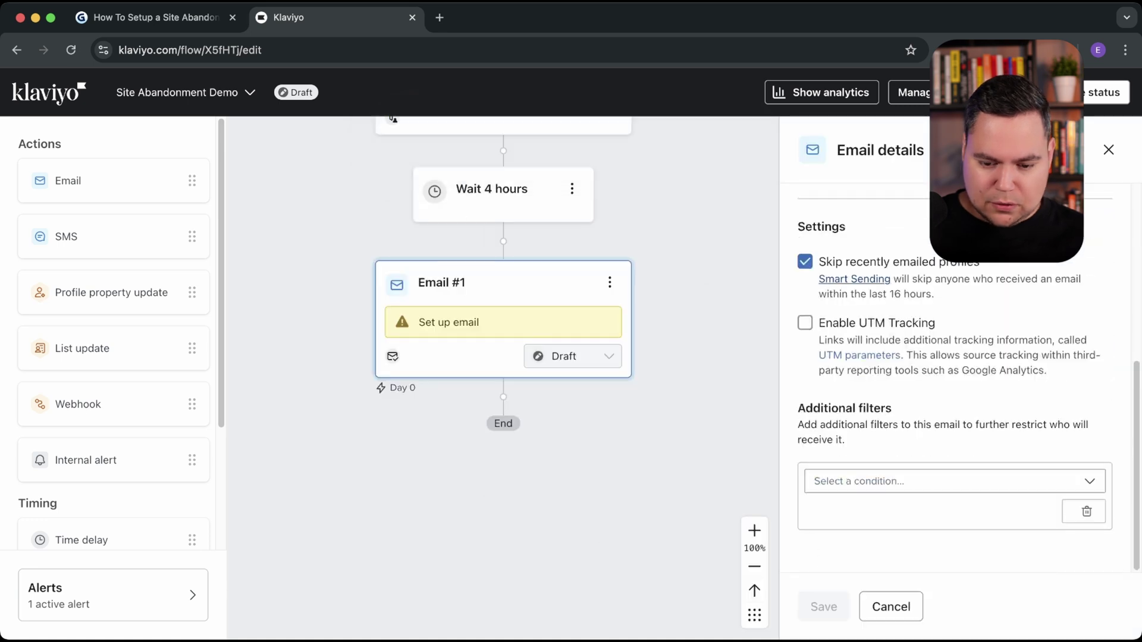
{"action": "left_click", "coordinate": [805, 262]}
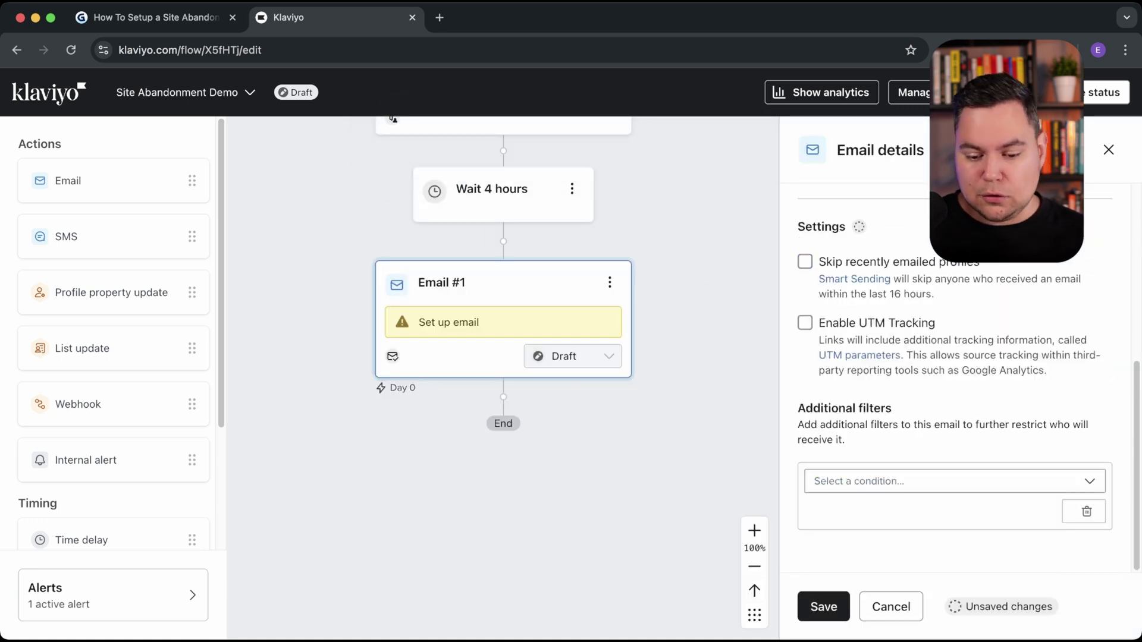
{"action": "left_click", "coordinate": [805, 323]}
{"action": "left_click", "coordinate": [823, 607]}
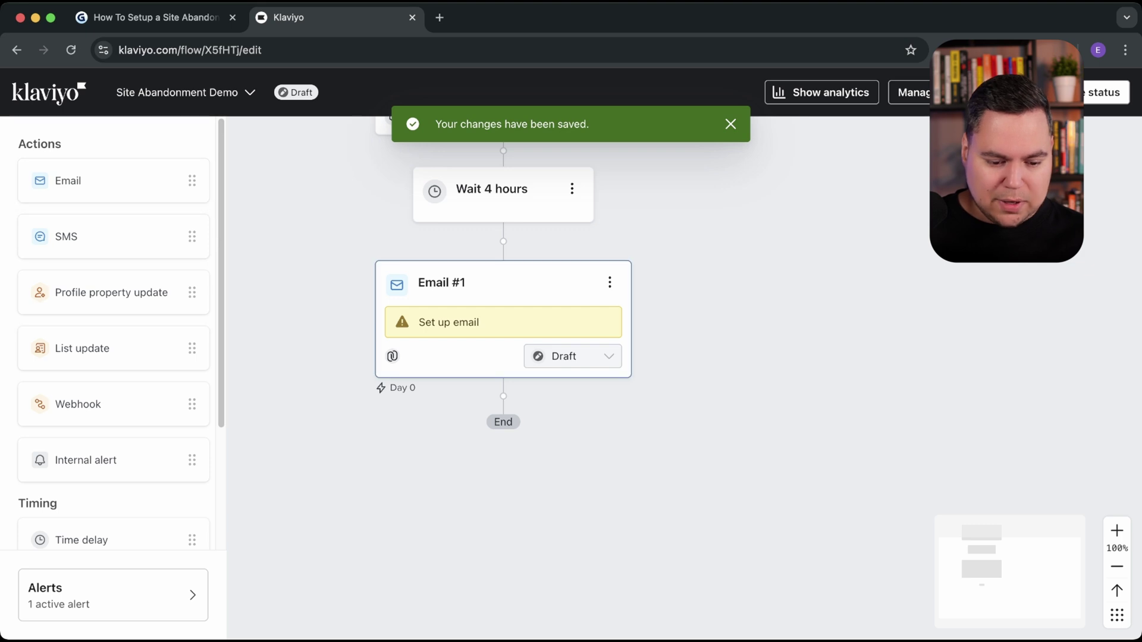
- Add a time delay of 1 day after Email #1 and save it
{"action": "scroll", "coordinate": [113, 405], "scroll_direction": "down", "scroll_amount": 3}
{"action": "left_click_drag", "start_coordinate": [113, 405], "coordinate": [503, 398]}
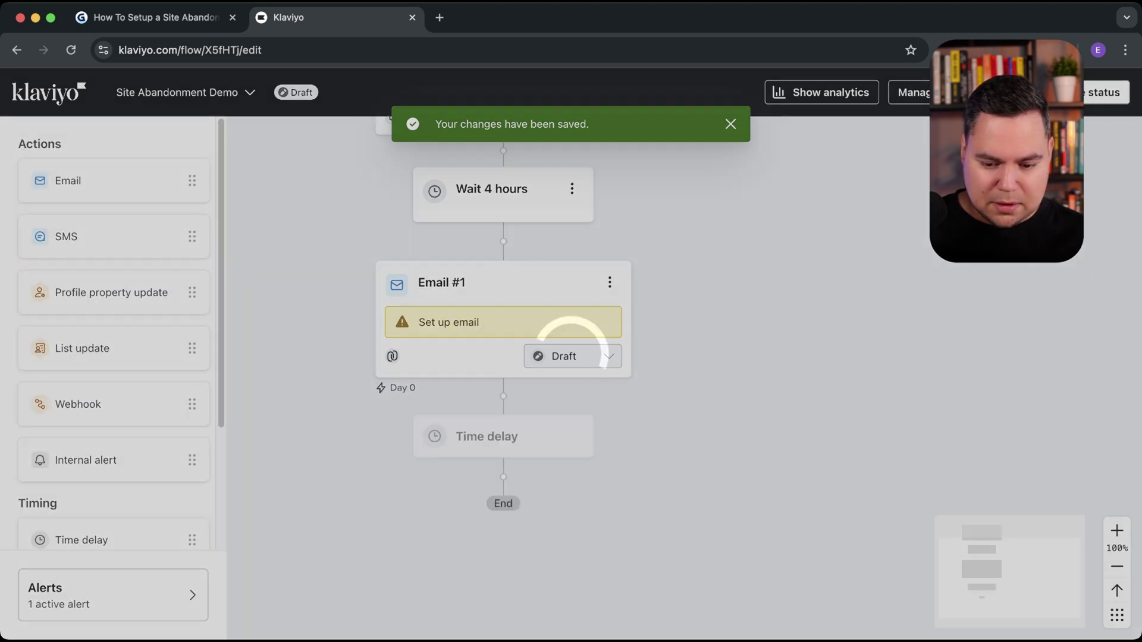
{"action": "type", "text": "1"}
{"action": "left_click", "coordinate": [822, 606]}
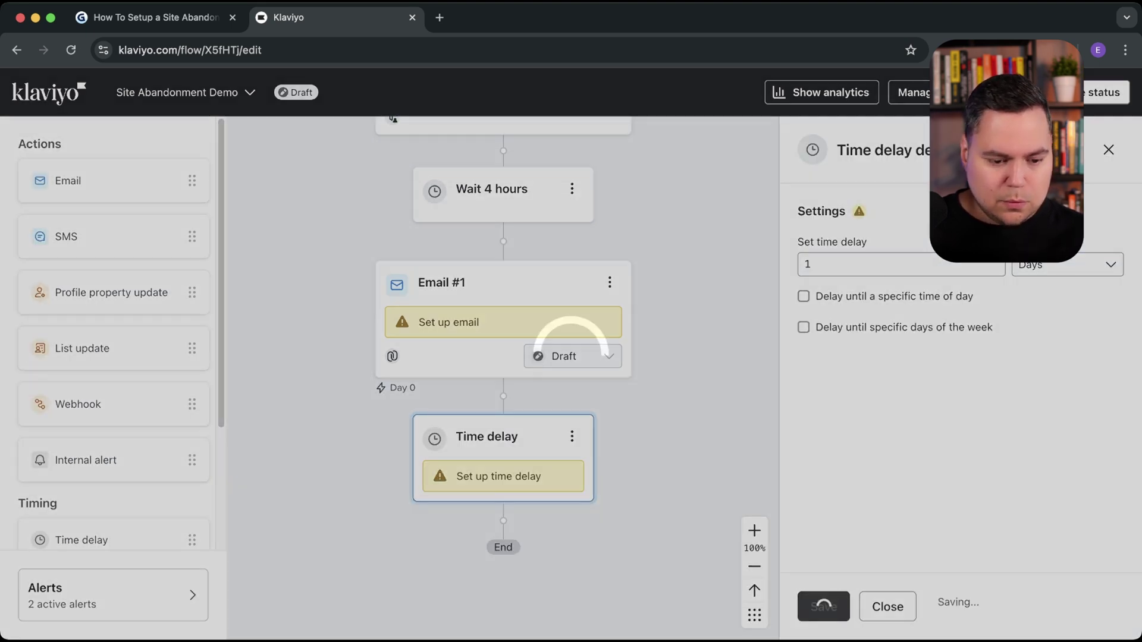
- Add a second email after the 1-day delay with skipping of recently emailed profiles off and UTM tracking enabled, and save
{"action": "left_click_drag", "start_coordinate": [113, 181], "coordinate": [503, 488]}
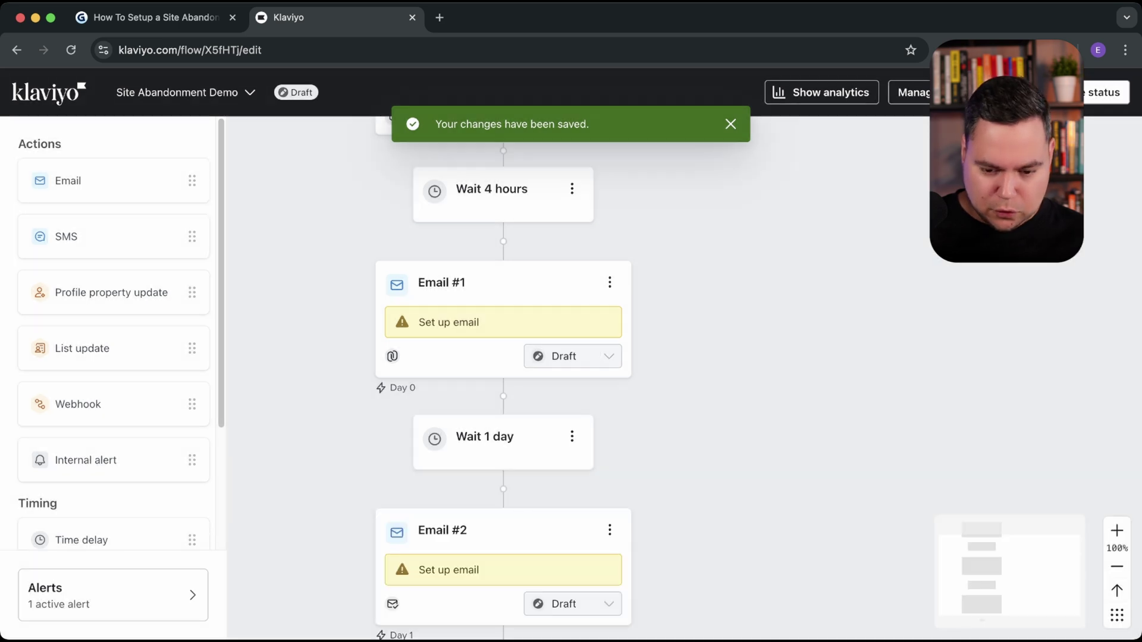
{"action": "scroll", "coordinate": [955, 377], "scroll_direction": "down", "scroll_amount": 5}
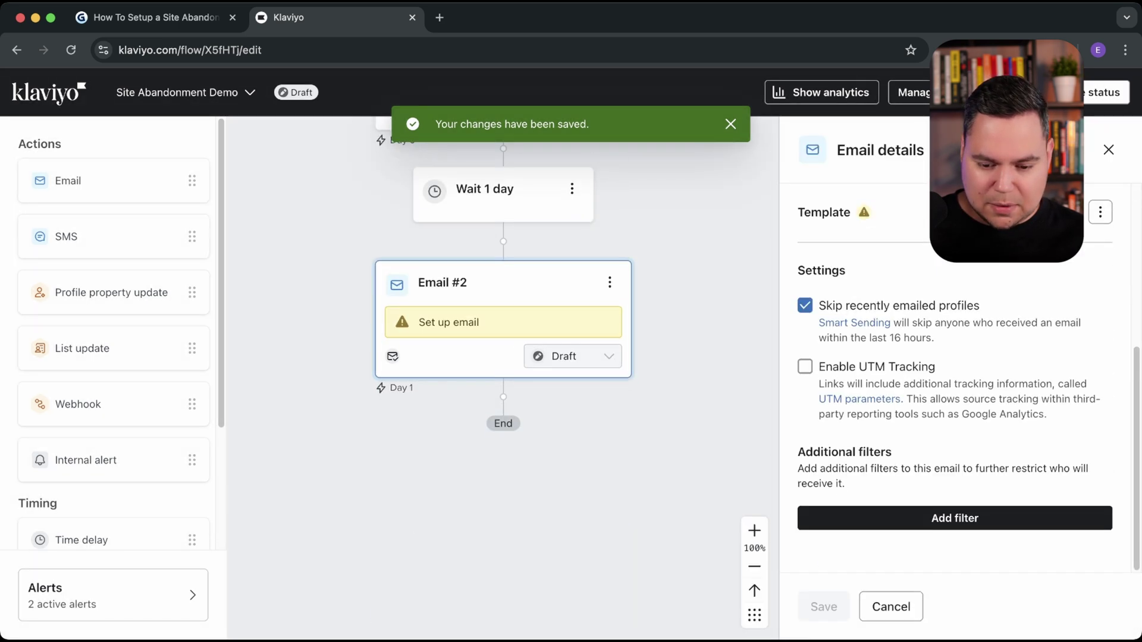
{"action": "left_click", "coordinate": [804, 306]}
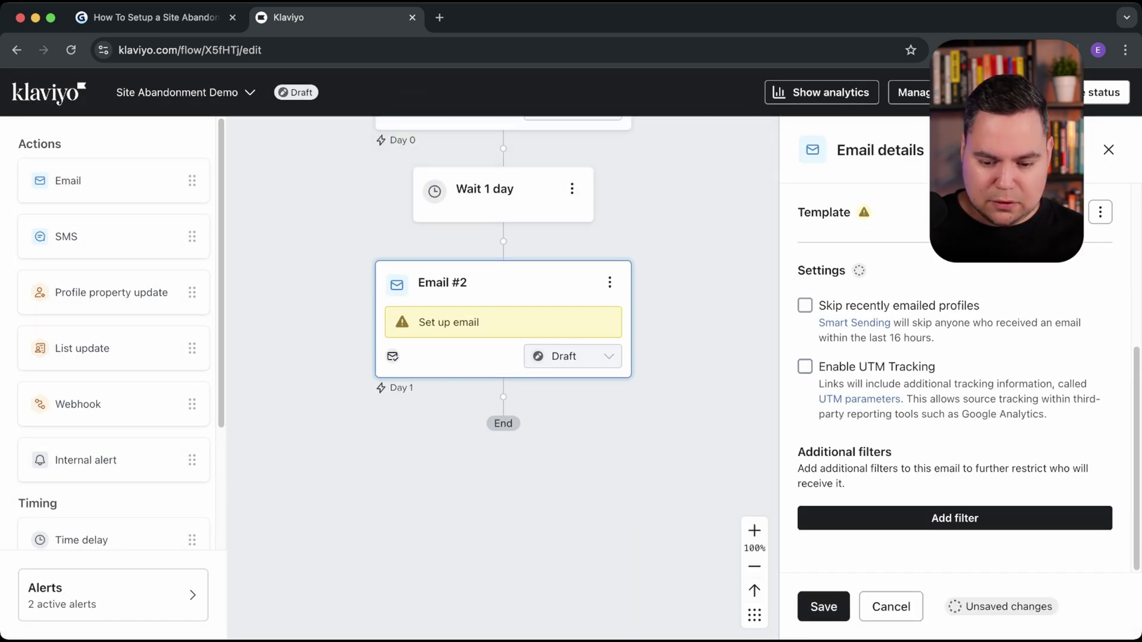
{"action": "left_click", "coordinate": [805, 366]}
{"action": "left_click", "coordinate": [823, 606]}
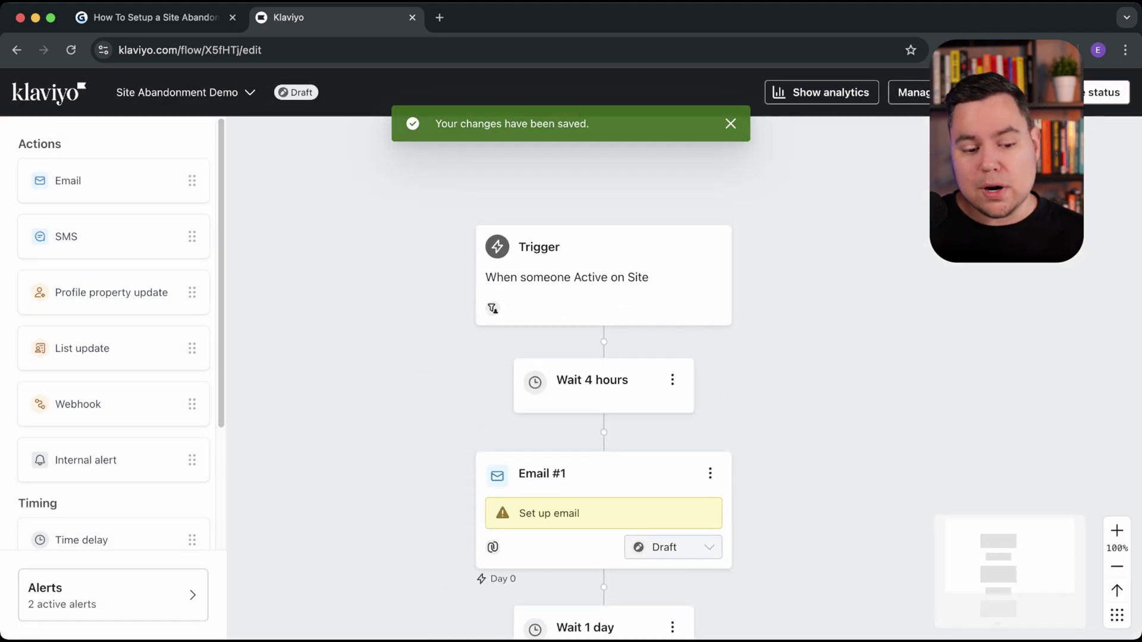
- Insert a conditional split between the trigger and the 4-hour delay, using a 50% random sample as its condition, and save it
{"action": "scroll", "coordinate": [113, 333], "scroll_direction": "down", "scroll_amount": 1}
{"action": "scroll", "coordinate": [113, 451], "scroll_direction": "down", "scroll_amount": 3}
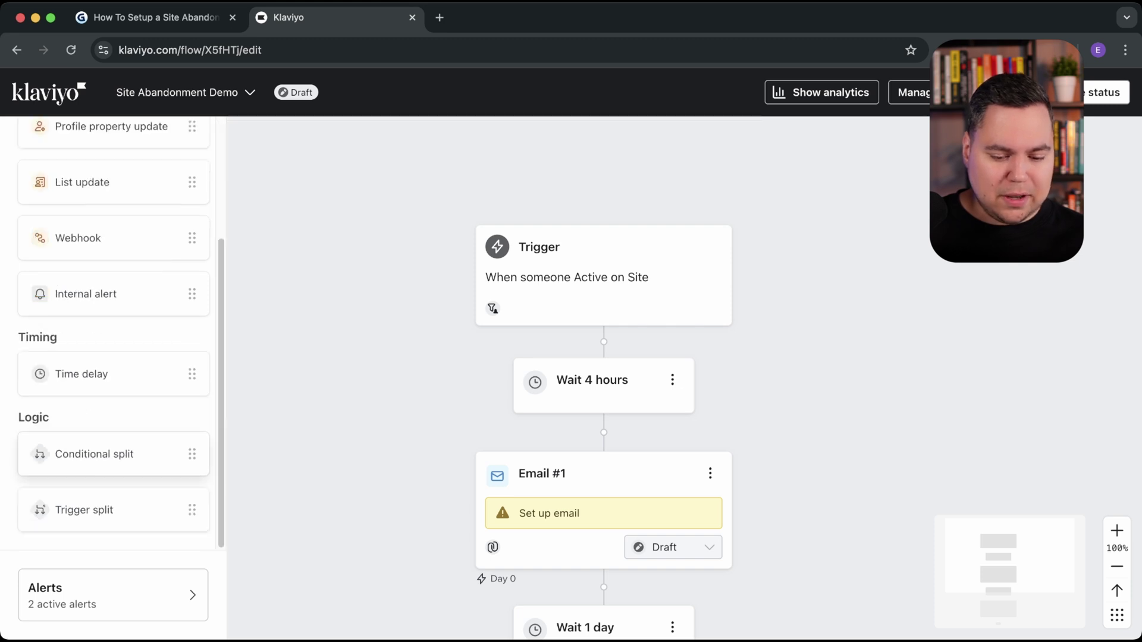
{"action": "left_click_drag", "start_coordinate": [113, 454], "coordinate": [603, 347]}
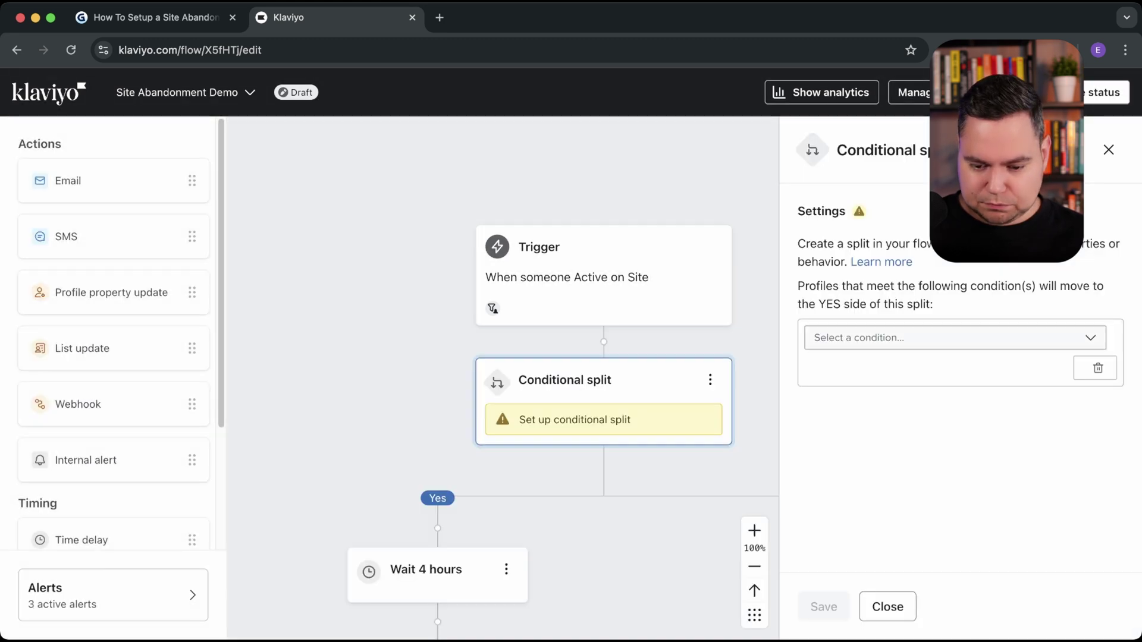
{"action": "left_click", "coordinate": [954, 338]}
{"action": "left_click", "coordinate": [954, 505]}
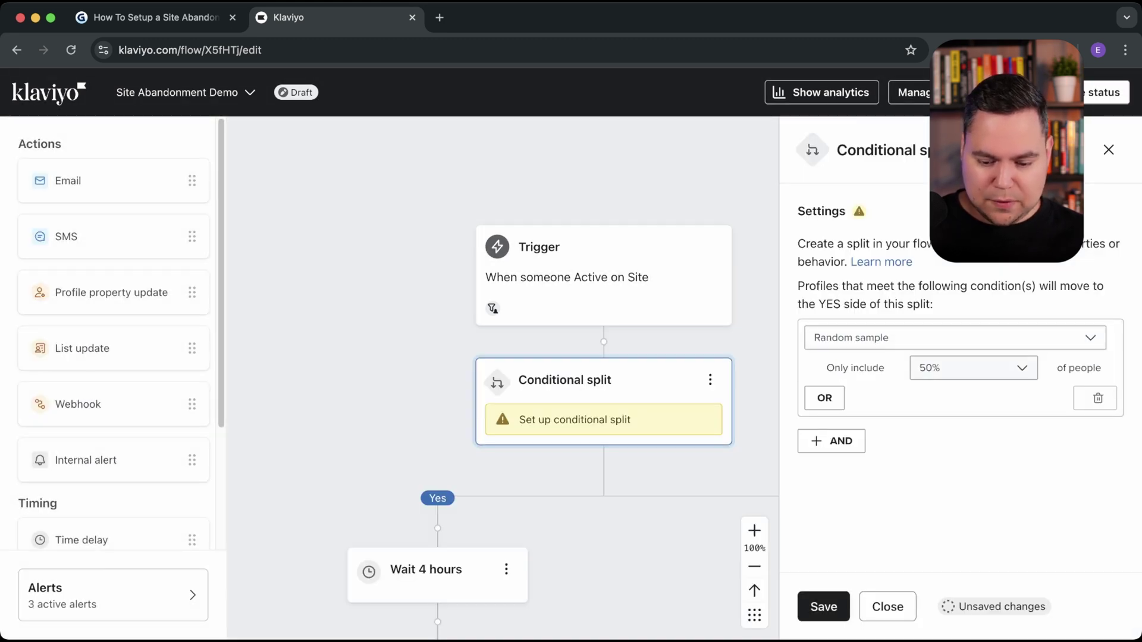
{"action": "left_click", "coordinate": [823, 606]}
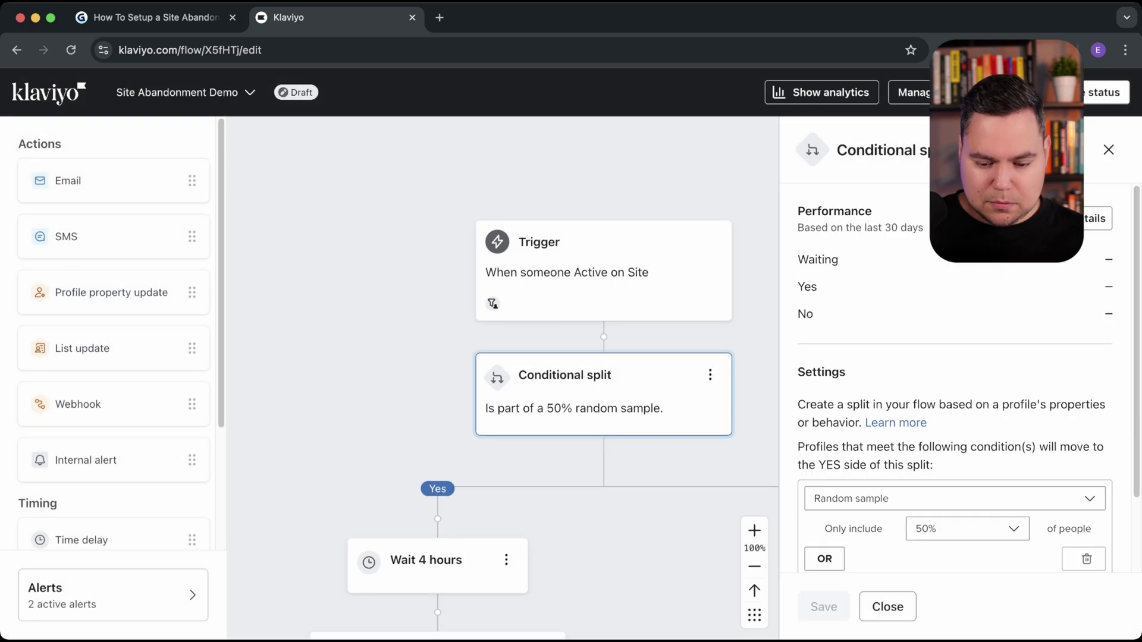
{"action": "left_click", "coordinate": [887, 606]}
- Add a time delay of 1 hour to the No branch of the conditional split and save it
{"action": "scroll", "coordinate": [416, 523], "scroll_direction": "down", "scroll_amount": 3}
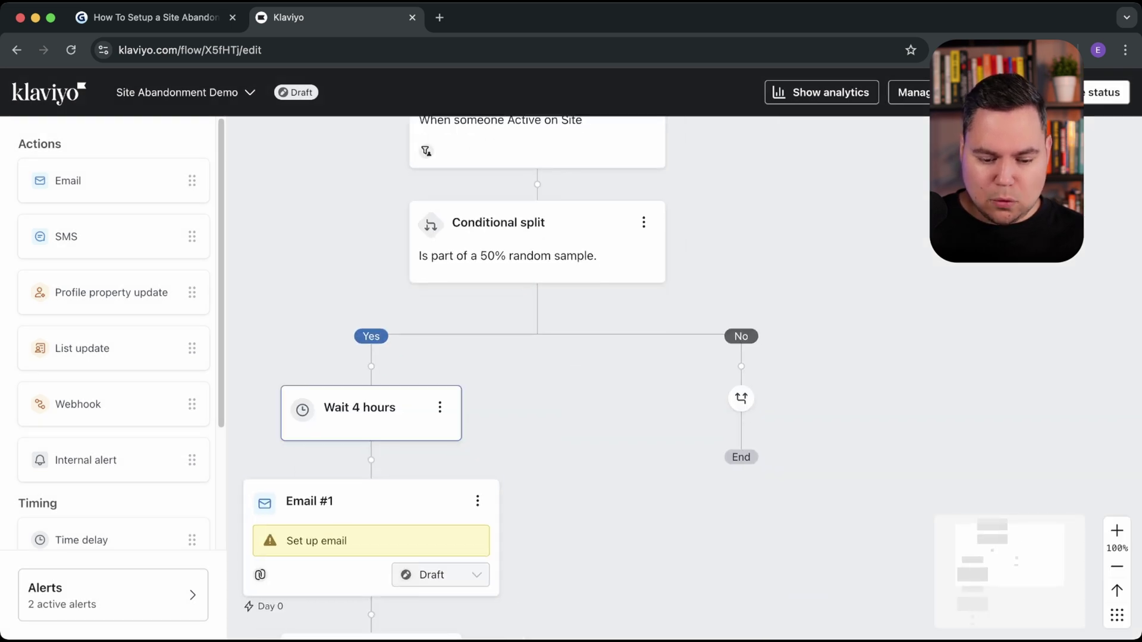
{"action": "left_click_drag", "start_coordinate": [113, 540], "coordinate": [740, 367]}
{"action": "left_click", "coordinate": [900, 264]}
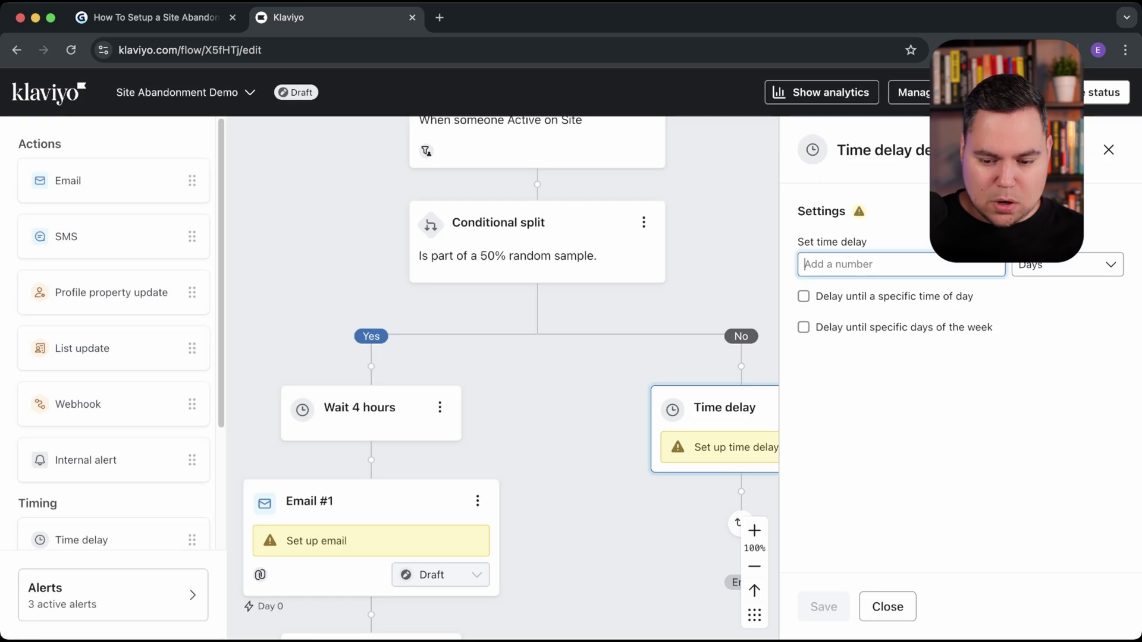
{"action": "type", "text": "1"}
{"action": "left_click", "coordinate": [1066, 264]}
{"action": "left_click", "coordinate": [1040, 326]}
{"action": "left_click", "coordinate": [823, 607]}
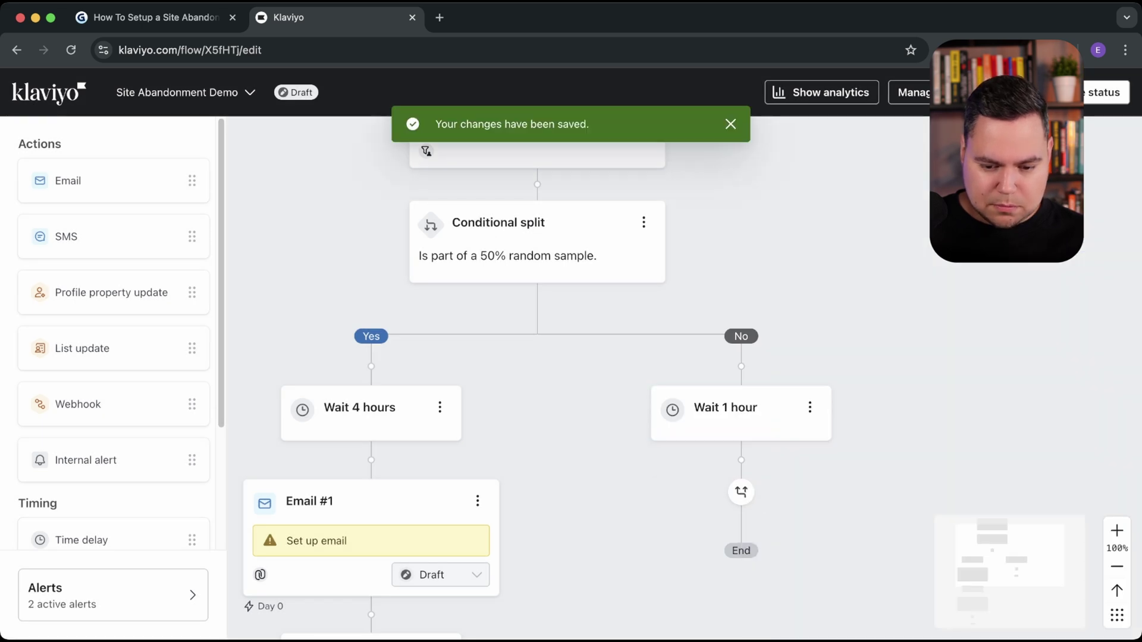
- Clone Email #1 and place the copy after the 1-hour delay in the No branch
{"action": "scroll", "coordinate": [586, 386], "scroll_direction": "down", "scroll_amount": 5}
{"action": "mouse_move", "coordinate": [795, 342]}
{"action": "left_mouse_down"}
{"action": "mouse_move", "coordinate": [426, 312]}
{"action": "mouse_move", "coordinate": [512, 472]}
{"action": "mouse_move", "coordinate": [462, 557]}
{"action": "mouse_move", "coordinate": [904, 314]}
{"action": "mouse_move", "coordinate": [821, 324]}
{"action": "mouse_move", "coordinate": [795, 342]}
{"action": "left_mouse_up"}
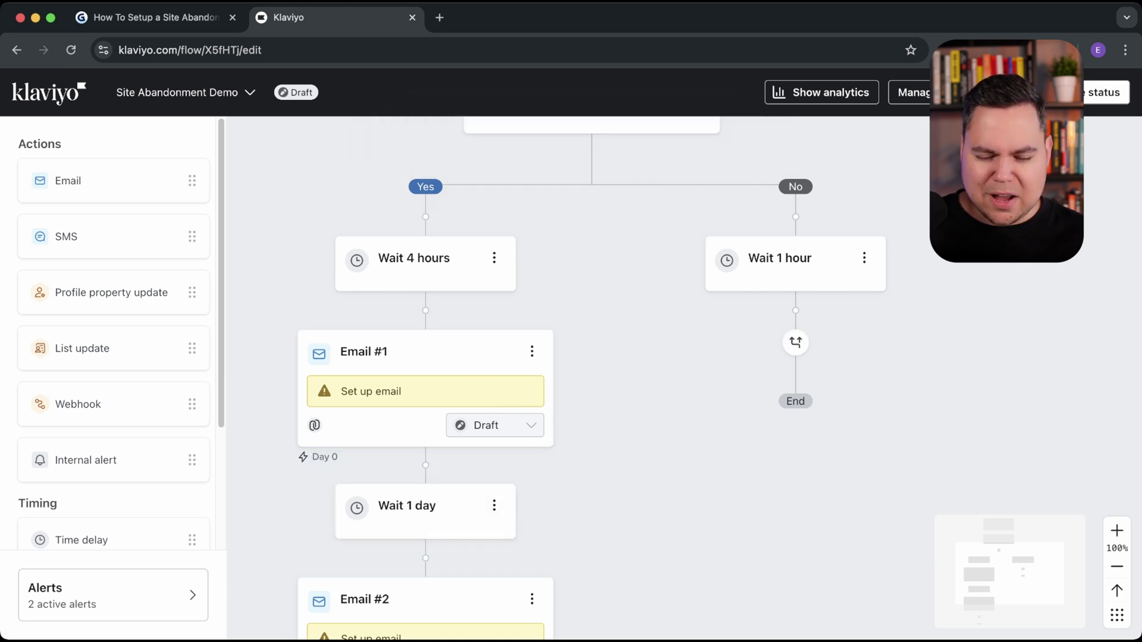
{"action": "scroll", "coordinate": [416, 333], "scroll_direction": "down", "scroll_amount": 2}
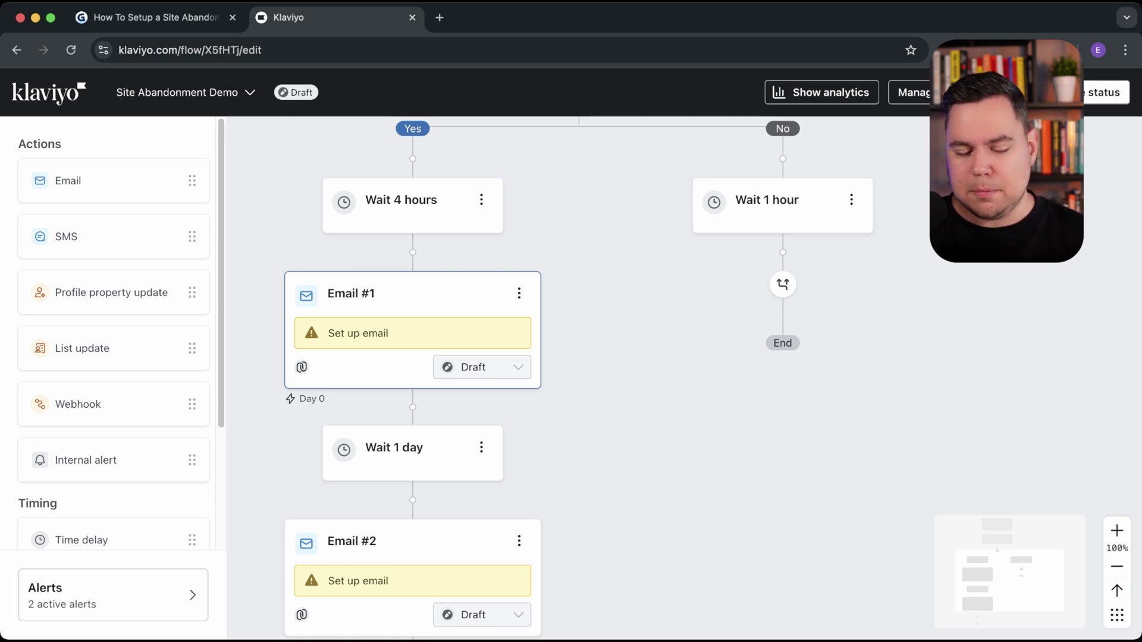
{"action": "left_click", "coordinate": [519, 293]}
{"action": "left_click", "coordinate": [553, 354]}
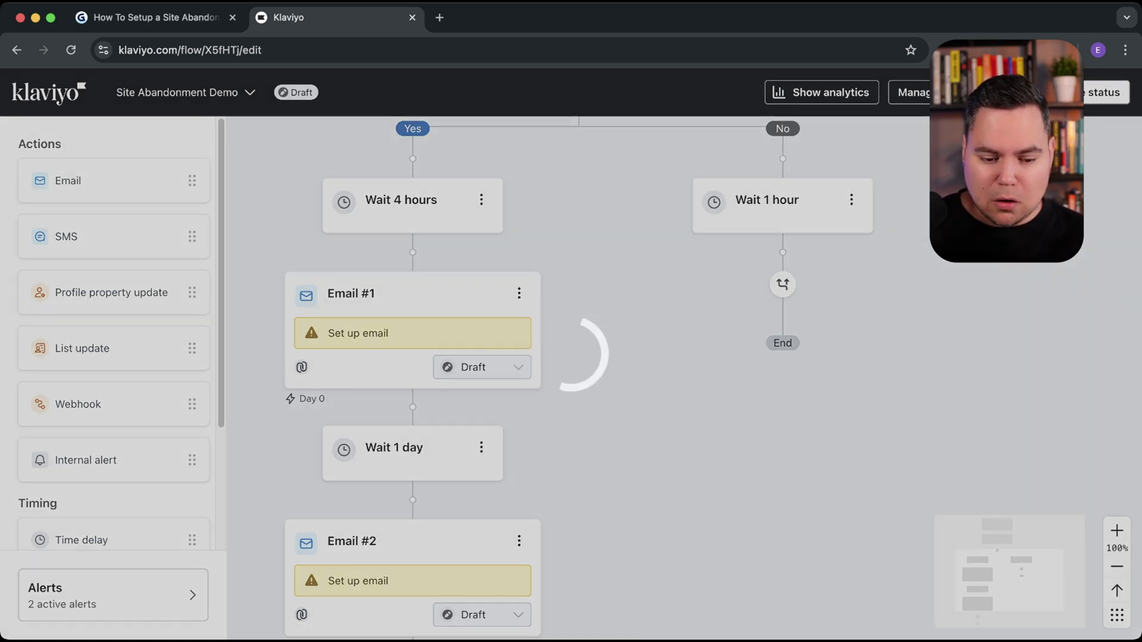
{"action": "left_click_drag", "start_coordinate": [413, 447], "coordinate": [698, 297]}
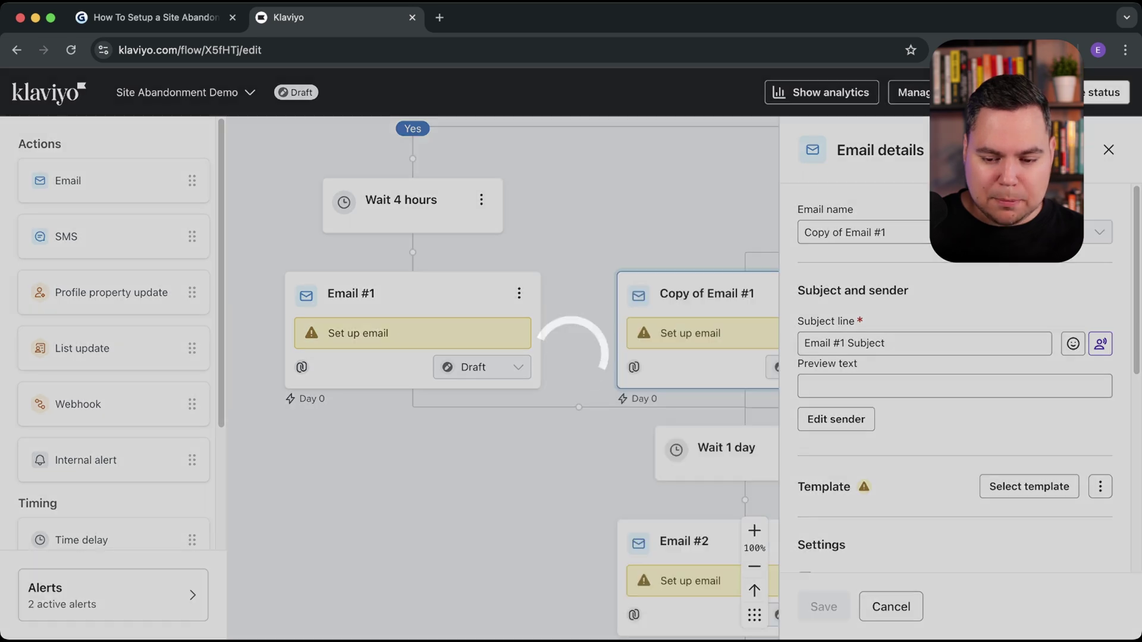
{"action": "left_click", "coordinate": [1107, 149]}
- Clone the 1-day delay and place the copy after Copy of Email #1 in the No branch
{"action": "left_click", "coordinate": [481, 447]}
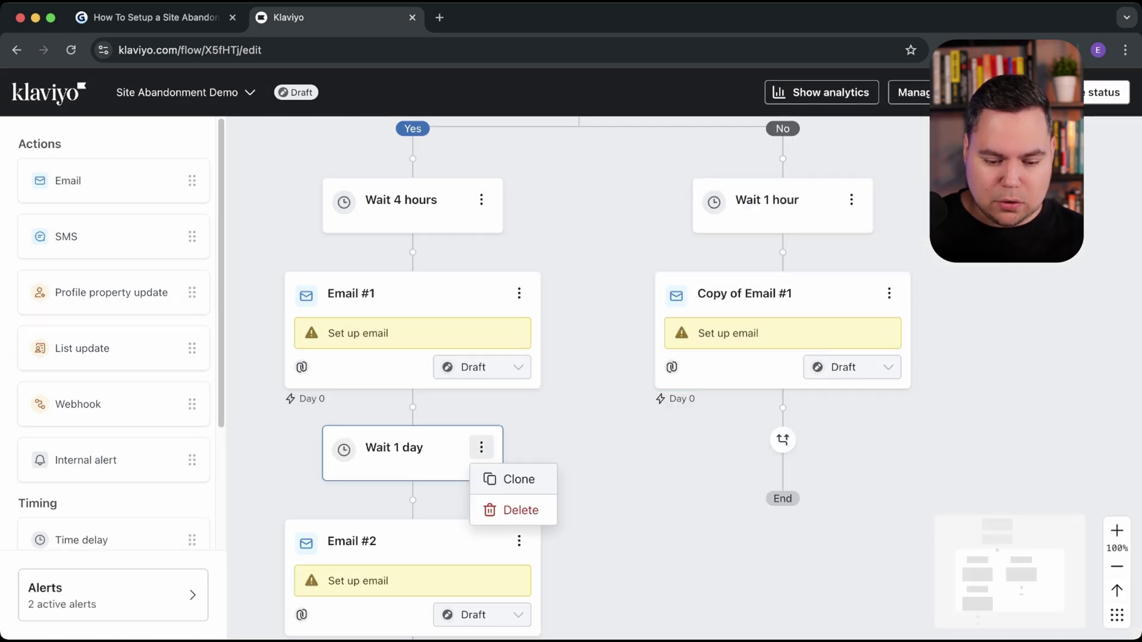
{"action": "left_click", "coordinate": [505, 476]}
{"action": "mouse_move", "coordinate": [412, 541]}
{"action": "left_mouse_down"}
{"action": "mouse_move", "coordinate": [670, 453]}
{"action": "mouse_move", "coordinate": [740, 410]}
{"action": "left_mouse_up"}
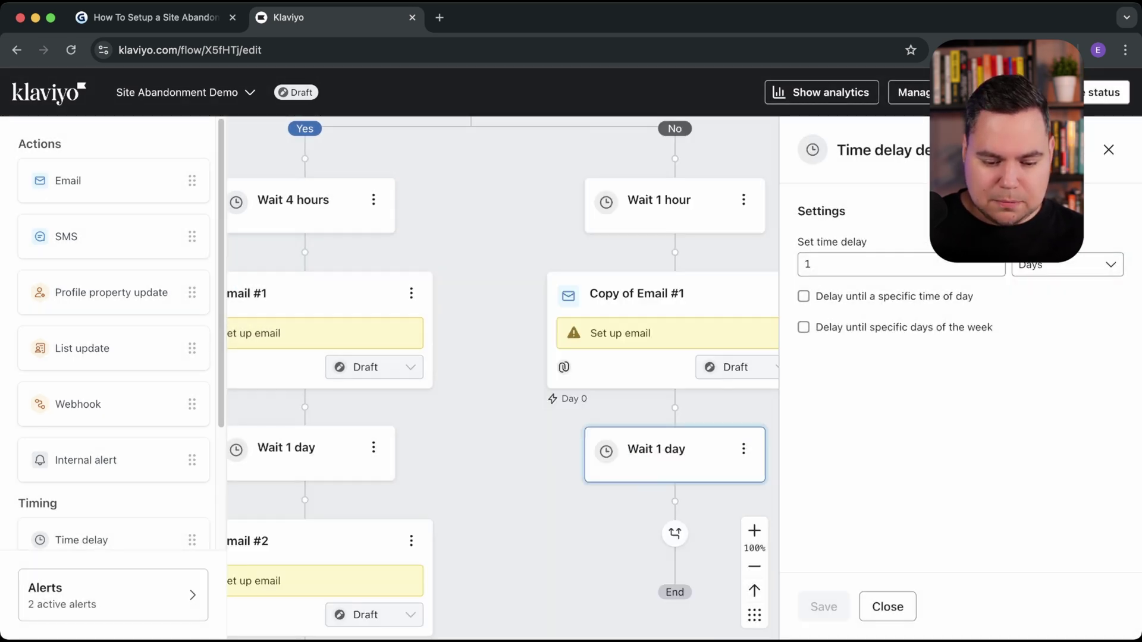
- Clone Email #2 and place the copy after the 1-day delay in the No branch
{"action": "left_click", "coordinate": [411, 490]}
{"action": "left_click", "coordinate": [446, 550]}
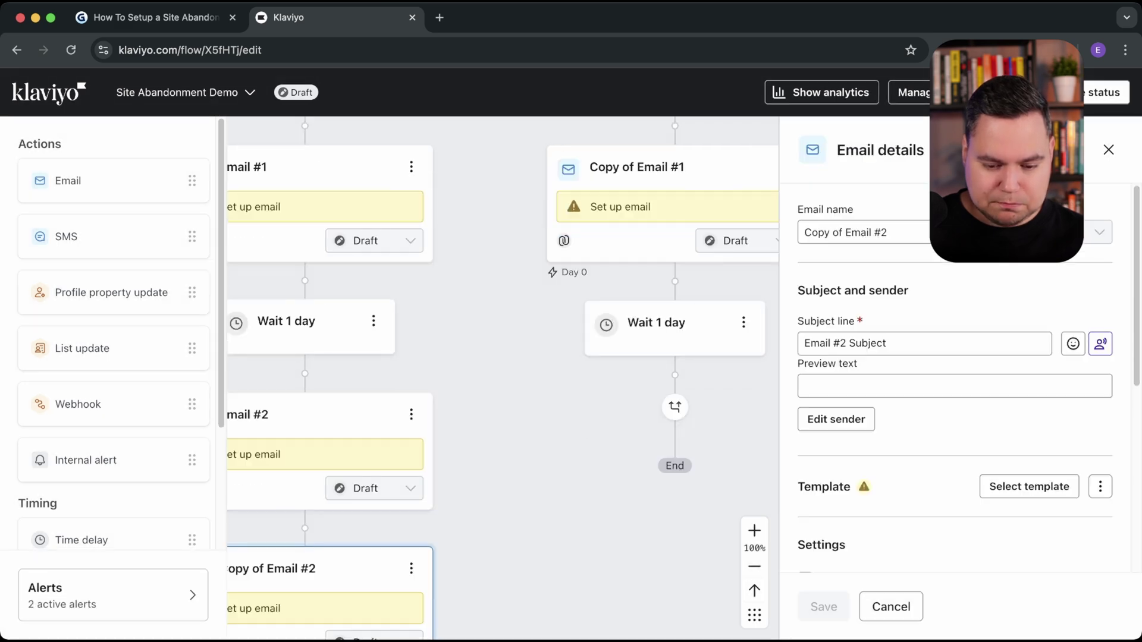
{"action": "left_click_drag", "start_coordinate": [330, 569], "coordinate": [646, 439]}
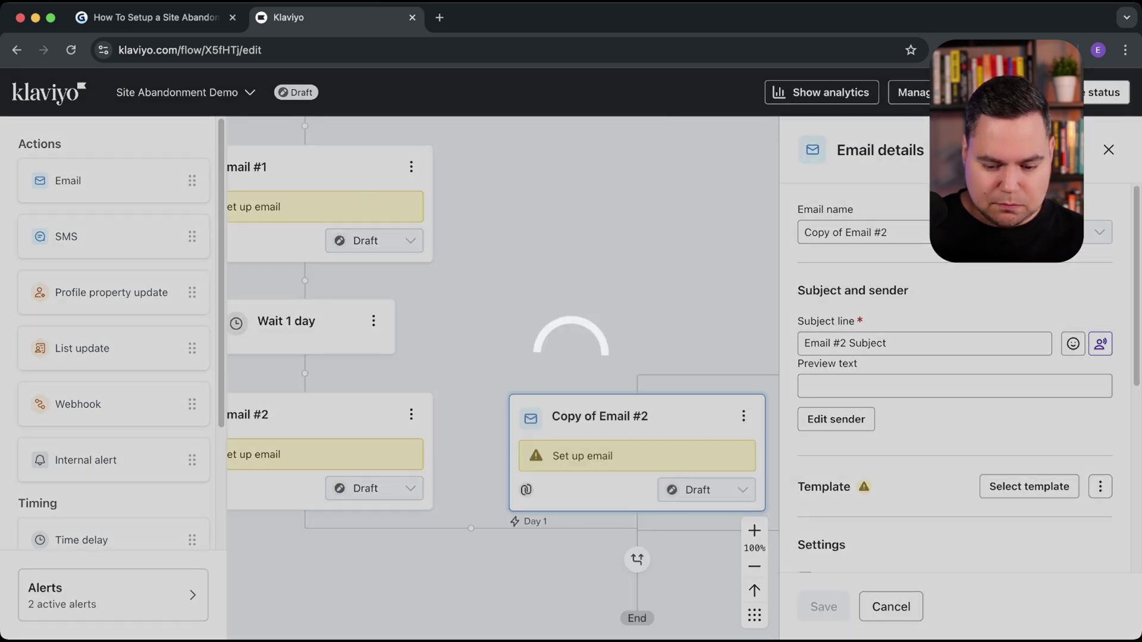
{"action": "left_click", "coordinate": [890, 606]}
{"action": "scroll", "coordinate": [684, 379], "scroll_direction": "up", "scroll_amount": 6}
{"action": "scroll", "coordinate": [683, 378], "scroll_direction": "left", "scroll_amount": 2}
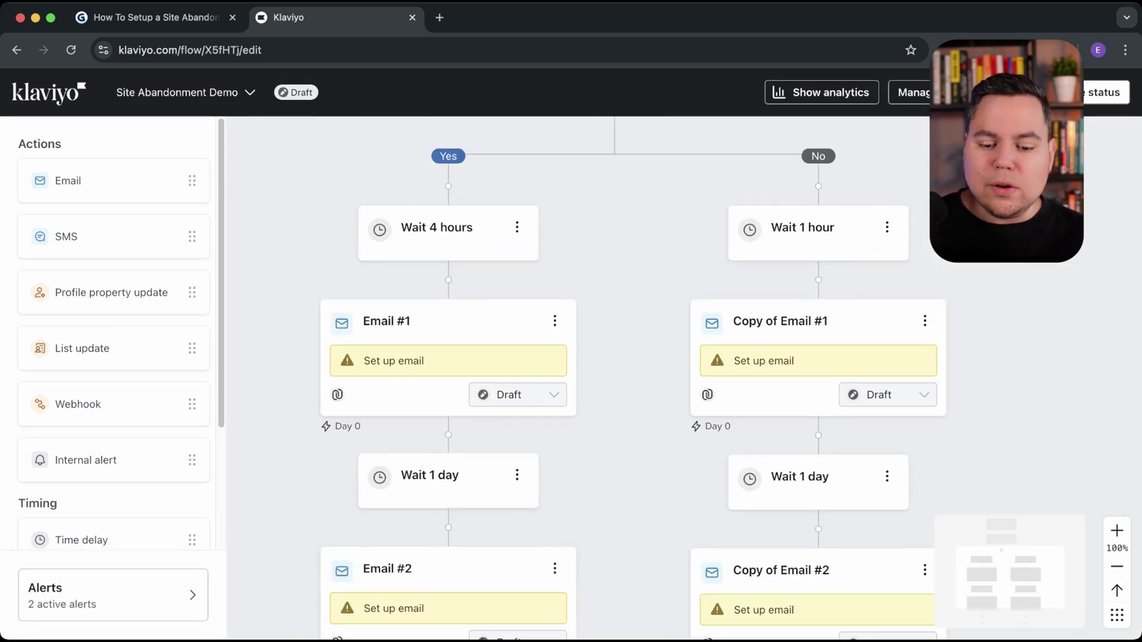
{"action": "scroll", "coordinate": [684, 378], "scroll_direction": "up", "scroll_amount": 3}
{"action": "scroll", "coordinate": [683, 378], "scroll_direction": "down", "scroll_amount": 2}
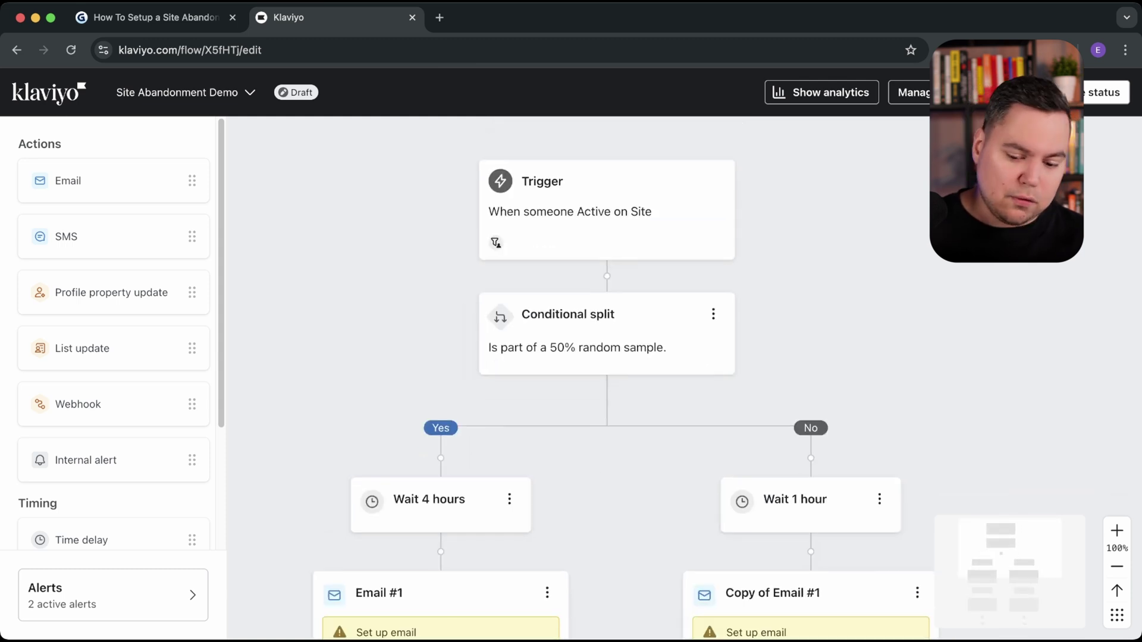
{"action": "scroll", "coordinate": [576, 375], "scroll_direction": "down", "scroll_amount": 8}
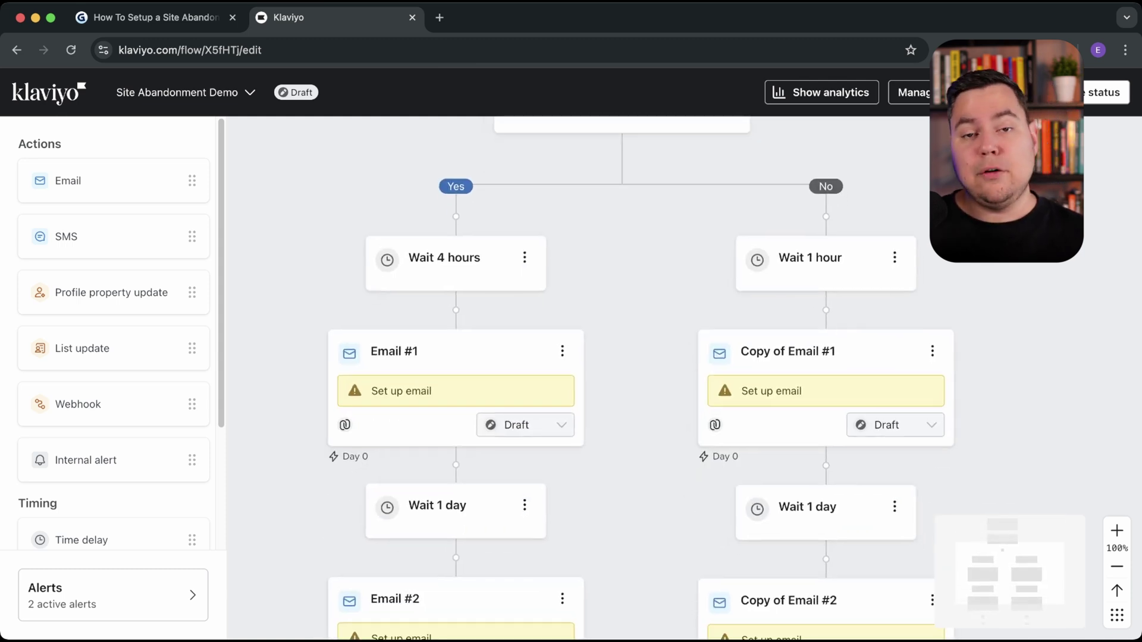